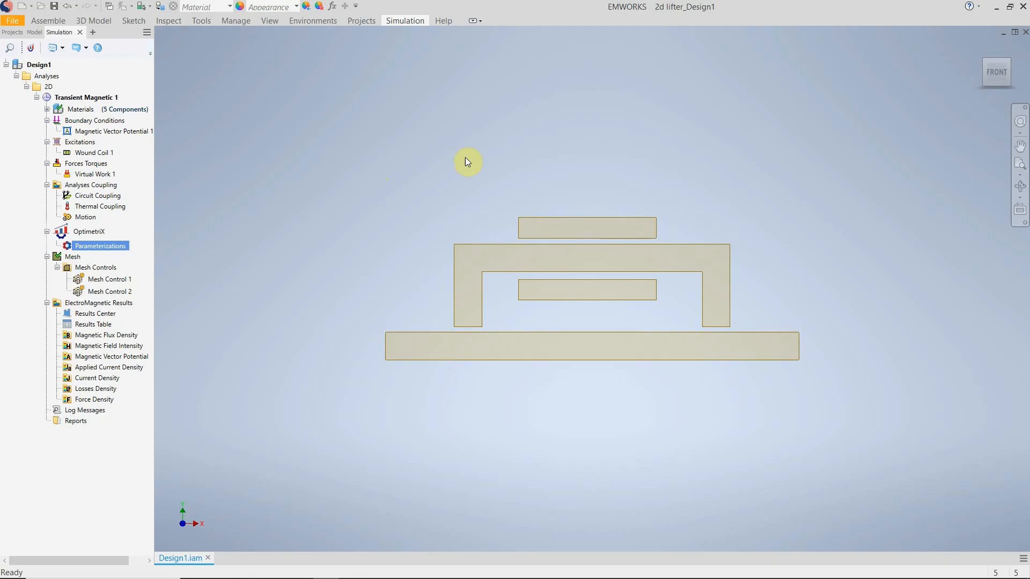
# Edit the definition of Wound Coil 1 and change its transient source to DC Current Source.
pyautogui.rightClick(95, 156)
pyautogui.click(102, 160)
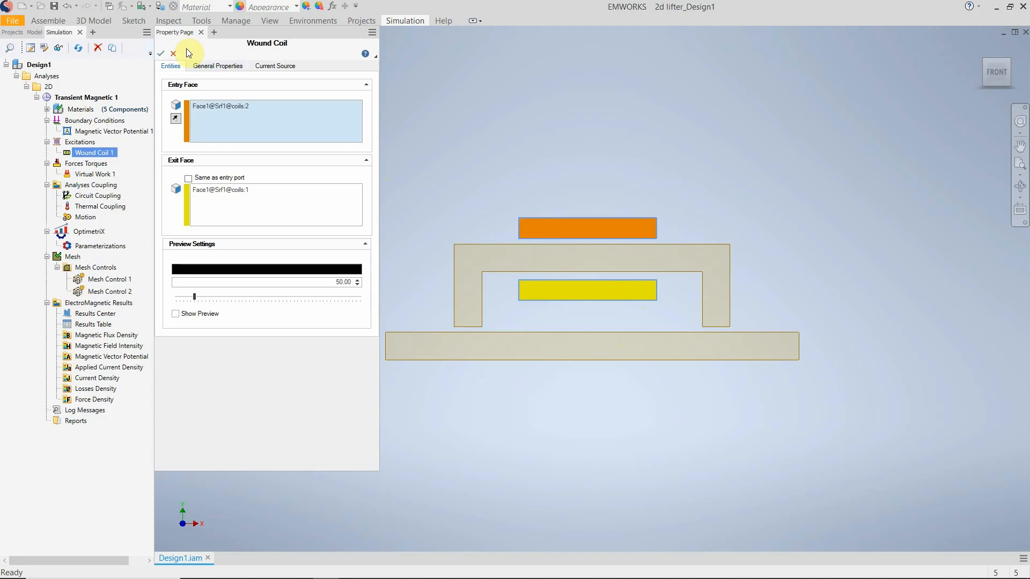
pyautogui.click(253, 67)
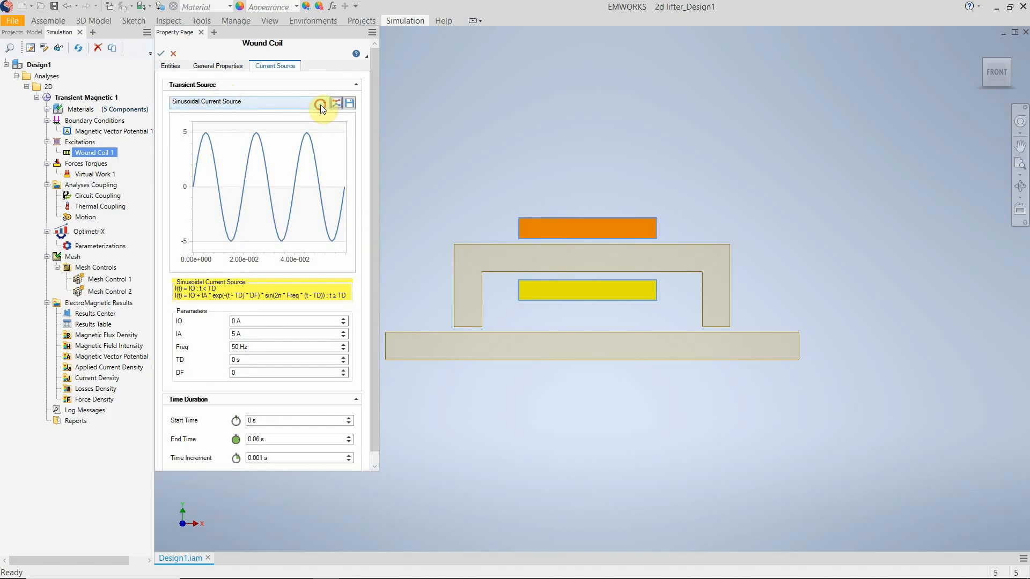
pyautogui.click(322, 104)
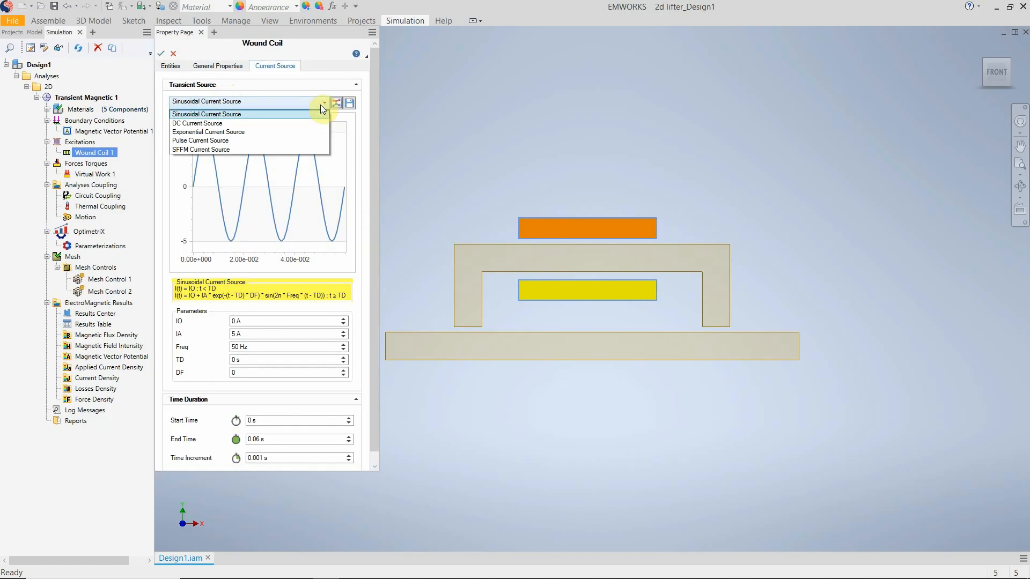
pyautogui.click(274, 124)
# Start adding a project-level variable for the coil's I0 current.
pyautogui.moveTo(254, 315); pyautogui.dragTo(230, 307)
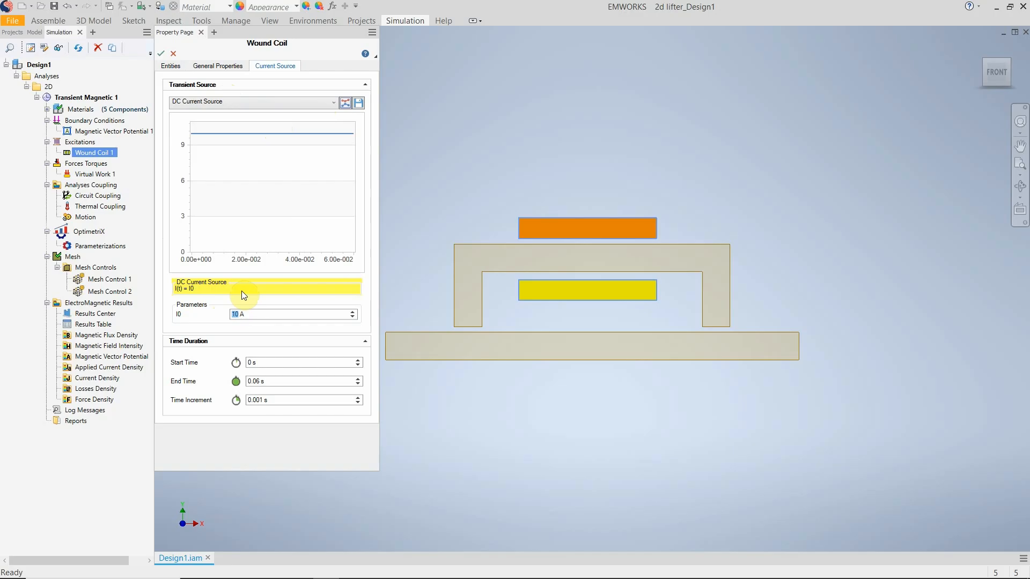
pyautogui.write('=')
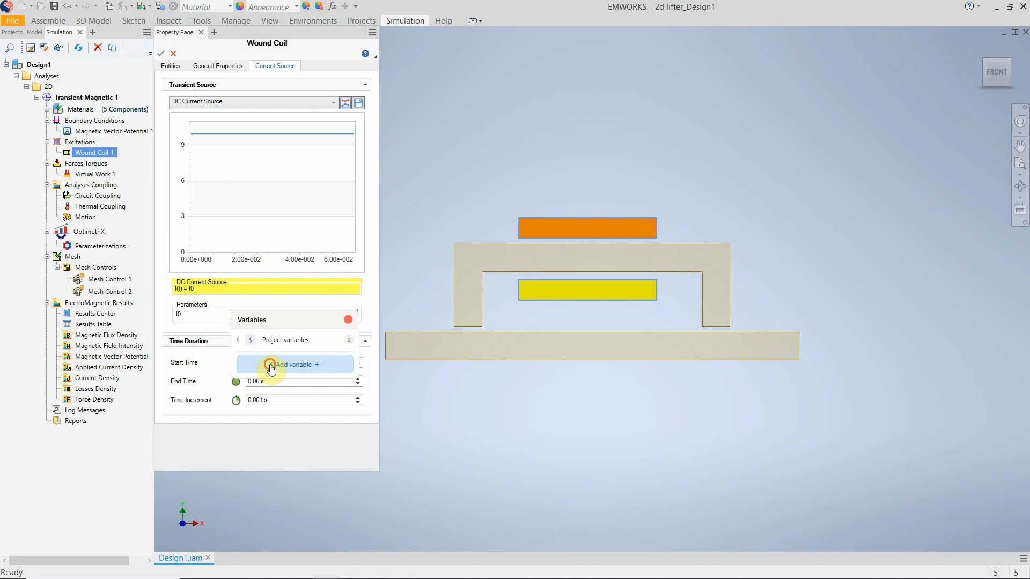
pyautogui.click(272, 369)
pyautogui.click(389, 372)
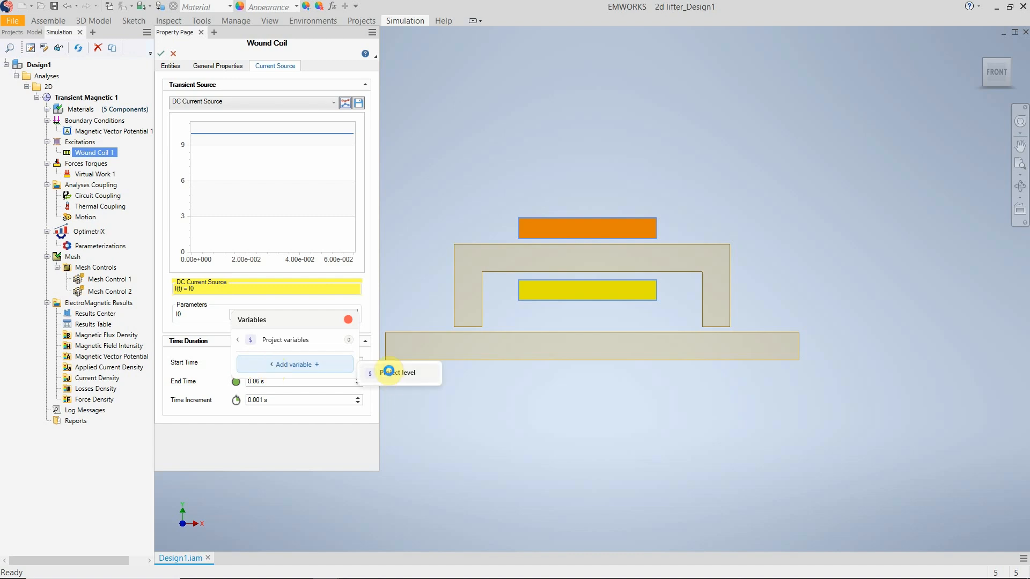
pyautogui.click(287, 367)
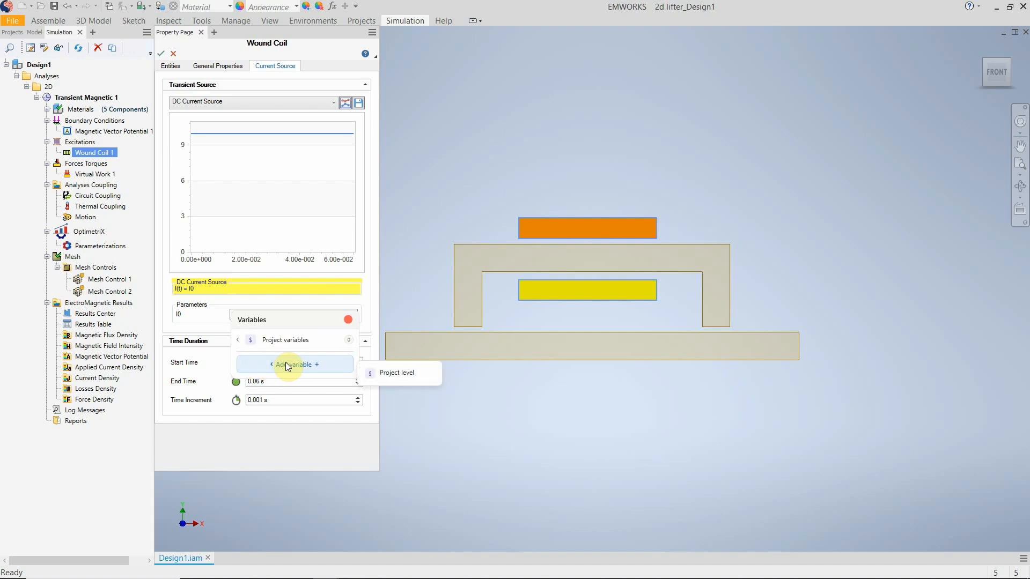
pyautogui.click(412, 377)
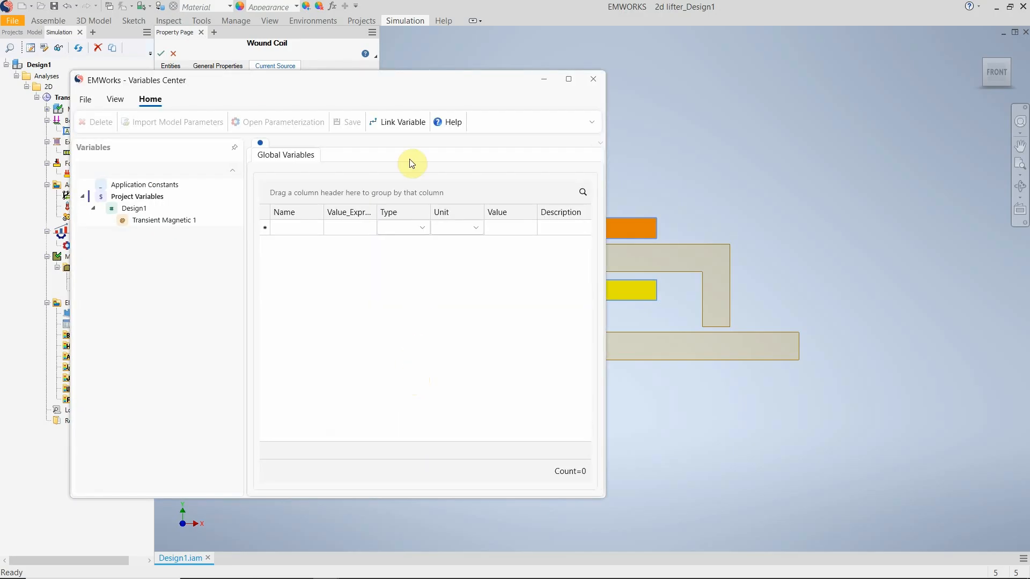
# Look through the variable tables of Design1 and Transient Magnetic 1, ending on the project variables.
pyautogui.moveTo(337, 99); pyautogui.dragTo(452, 120)
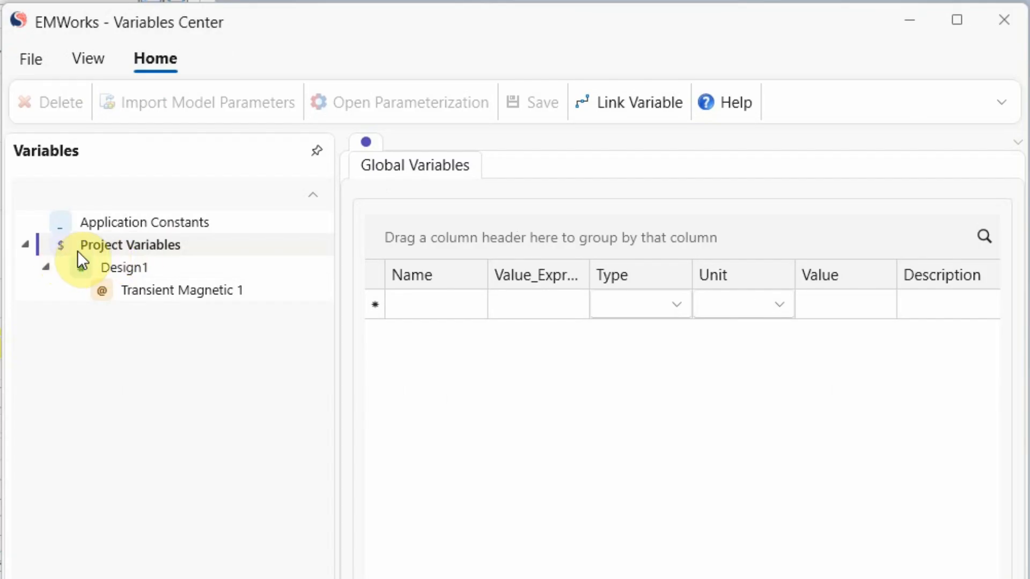
pyautogui.click(100, 265)
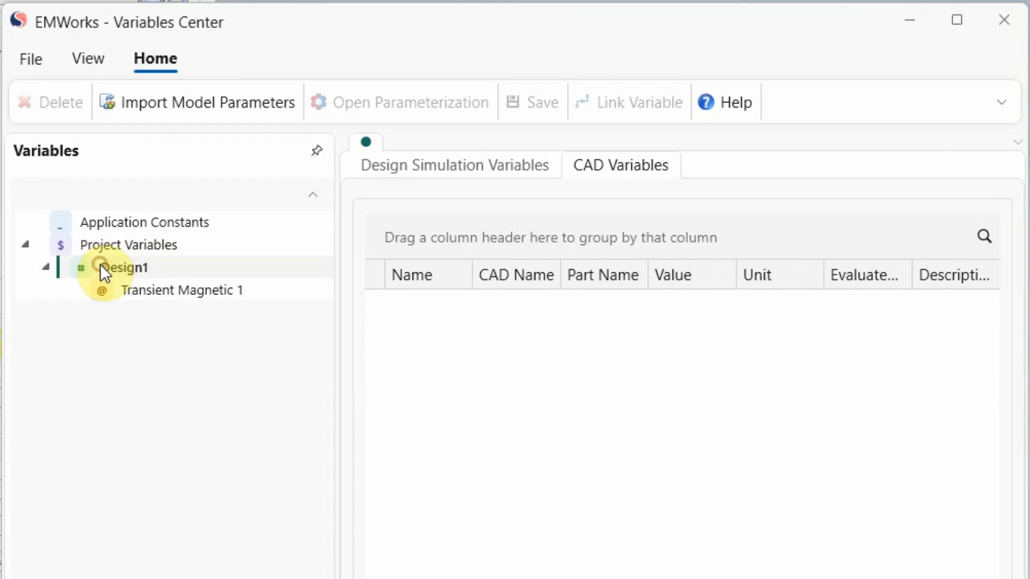
pyautogui.click(152, 291)
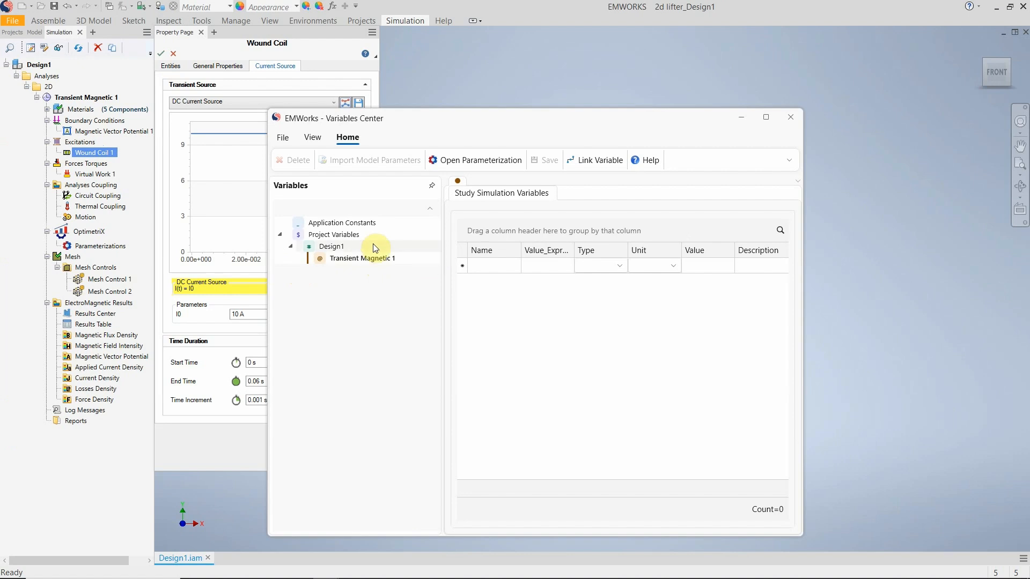
pyautogui.click(321, 238)
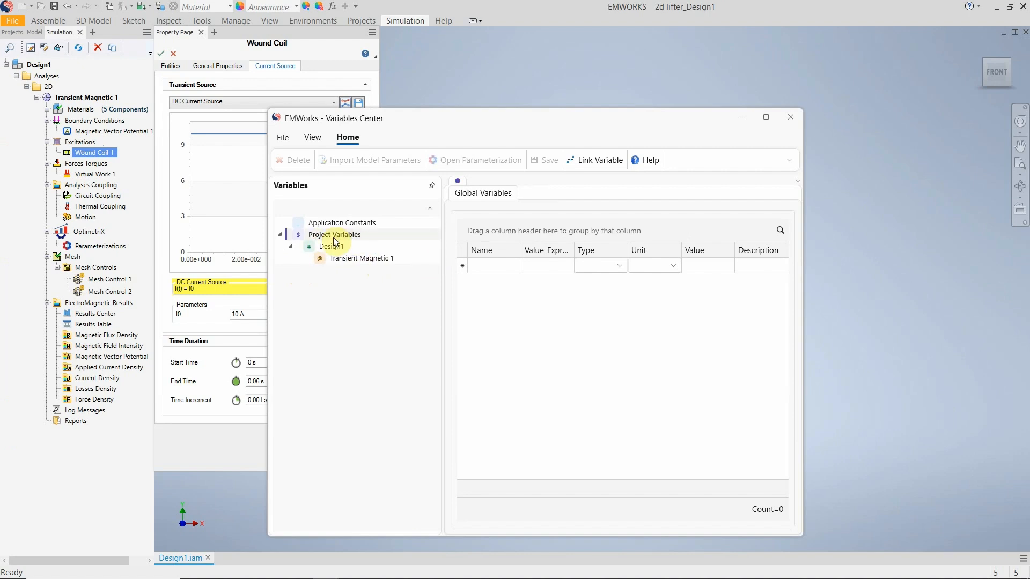
# Create a global project variable named I_coil with a value expression of 10.
pyautogui.click(497, 265)
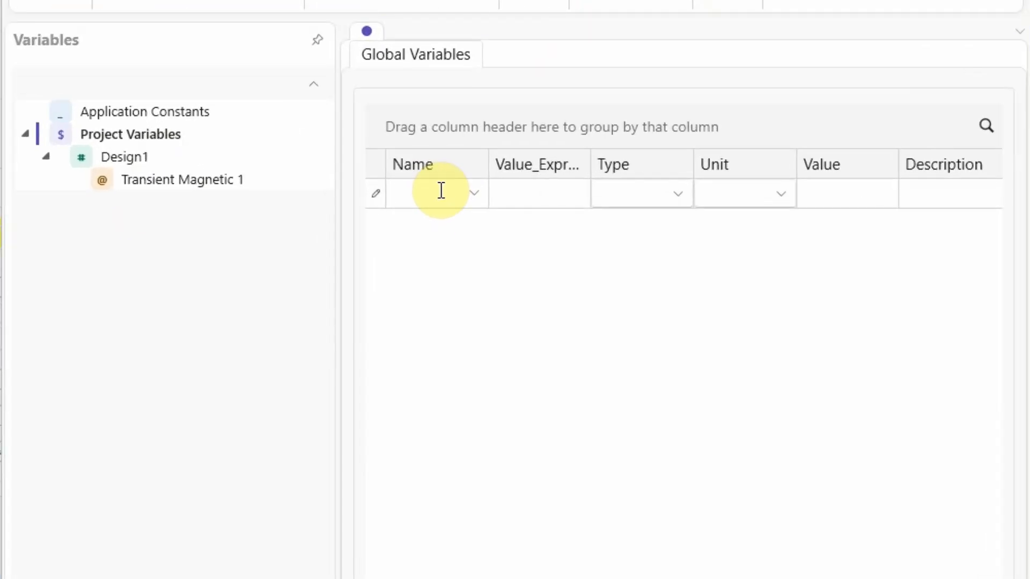
pyautogui.write('I_')
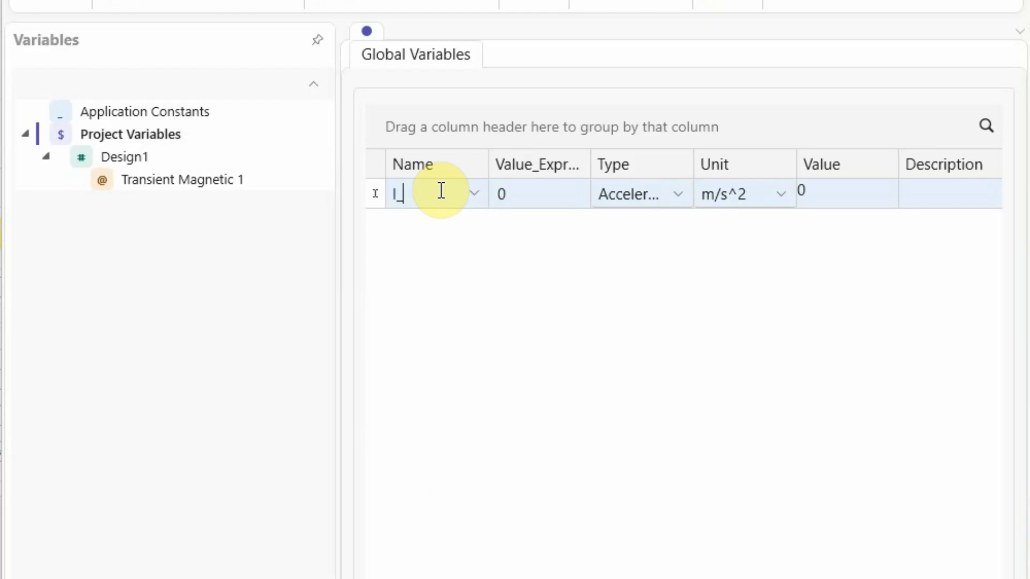
pyautogui.write('coil')
pyautogui.press('Tab')
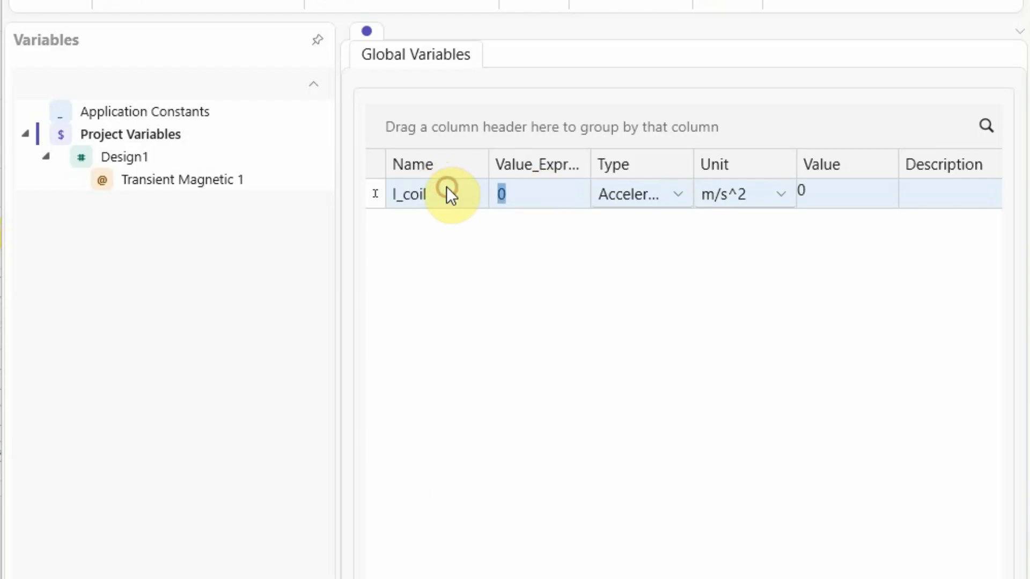
pyautogui.write('10')
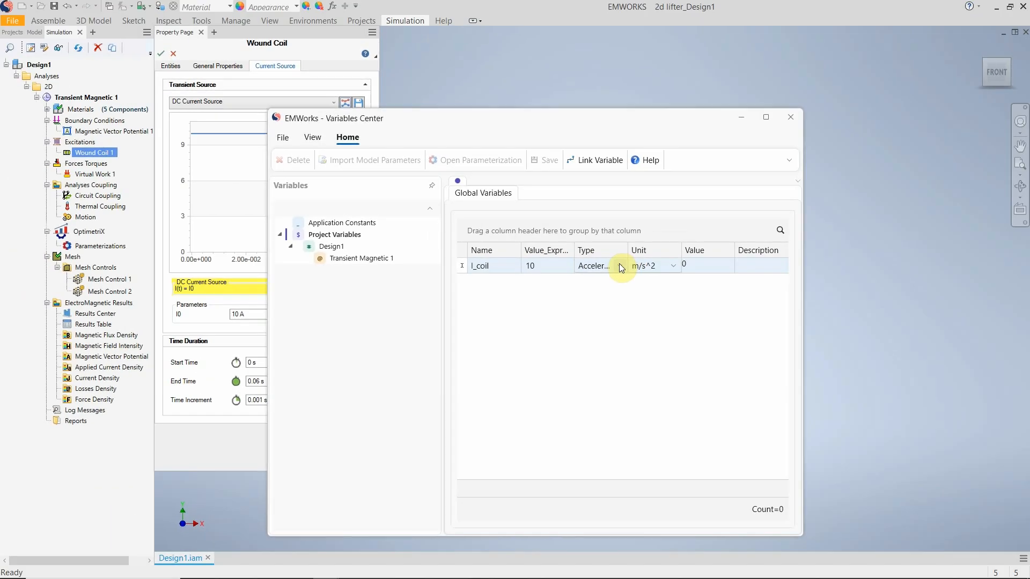
# Set the I_coil variable's type to Current and its unit to A, and commit the entry.
pyautogui.click(635, 247)
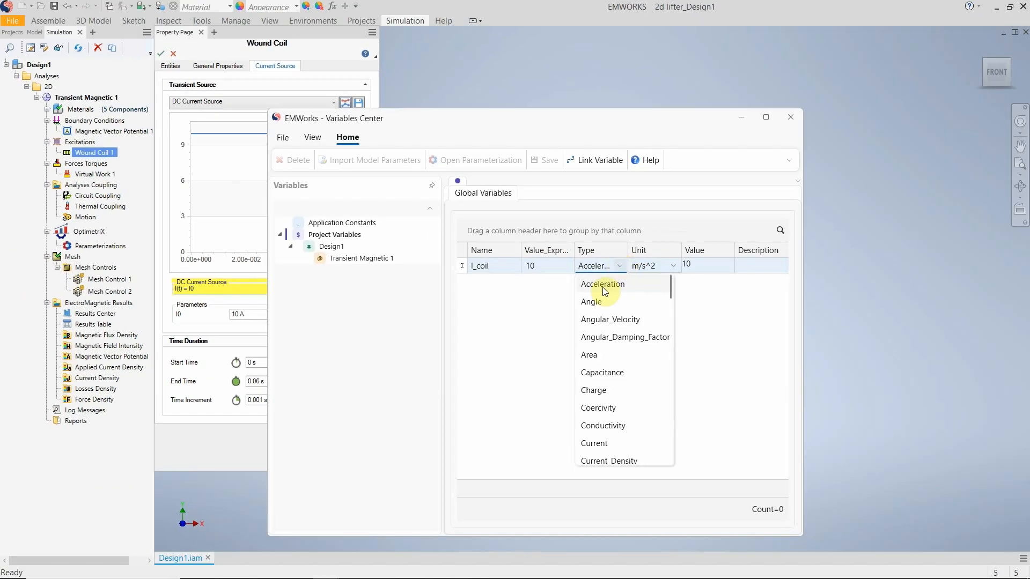
pyautogui.scroll(-1, 637, 381)
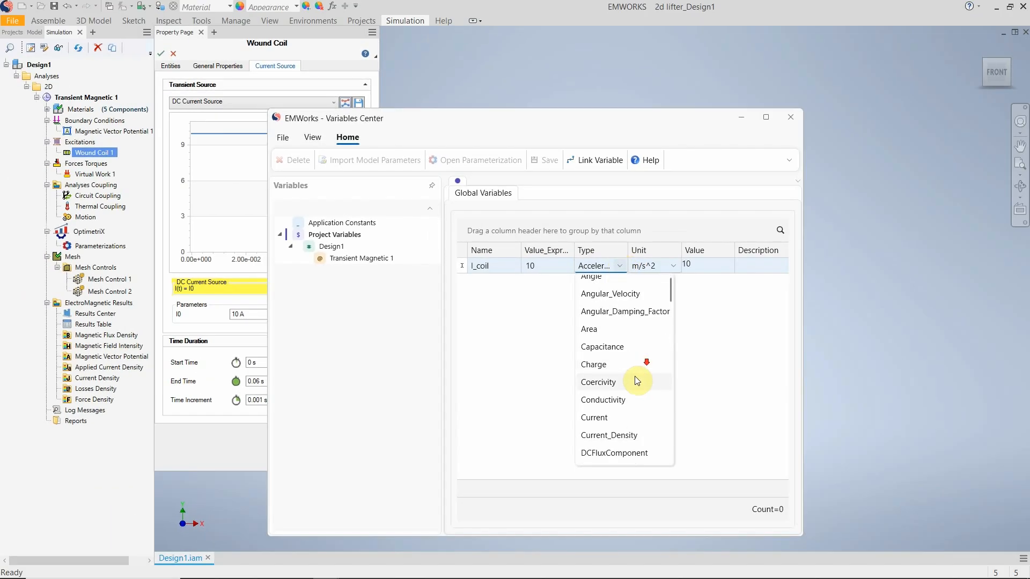
pyautogui.click(611, 418)
pyautogui.click(662, 268)
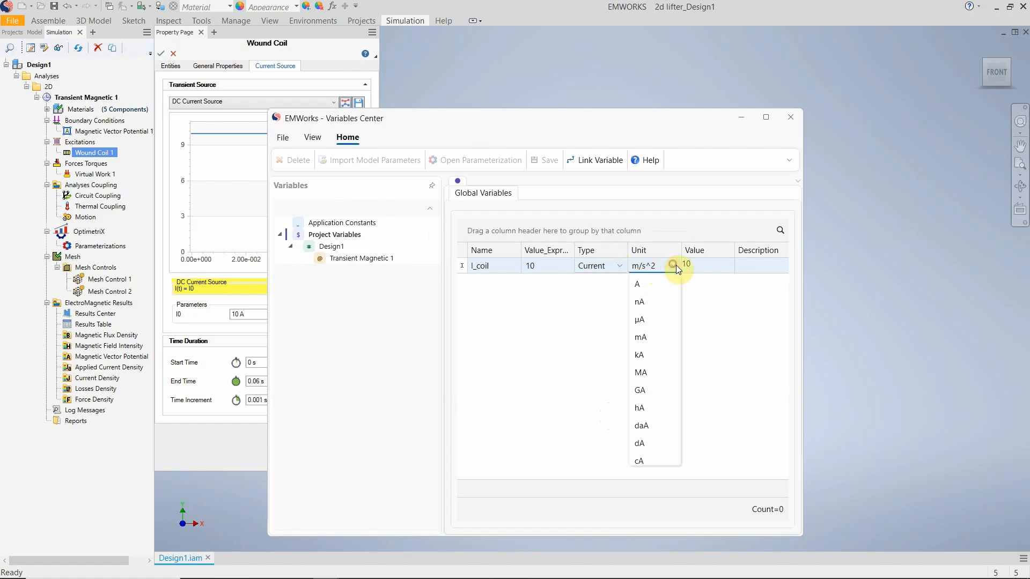
pyautogui.click(658, 285)
pyautogui.click(767, 508)
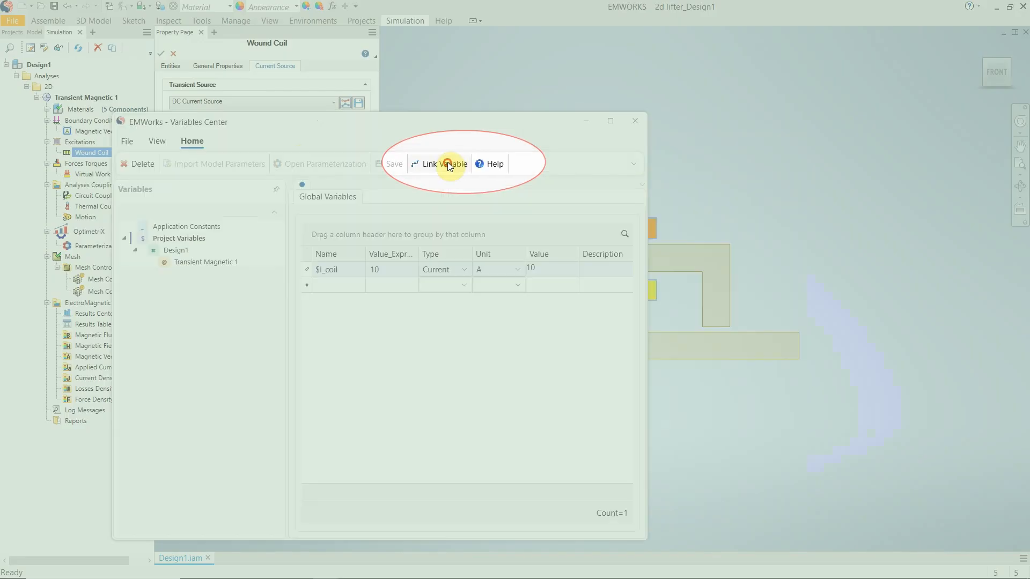
# Link the $I_coil variable to the coil's I0 parameter and accept the Wound Coil changes.
pyautogui.click(447, 162)
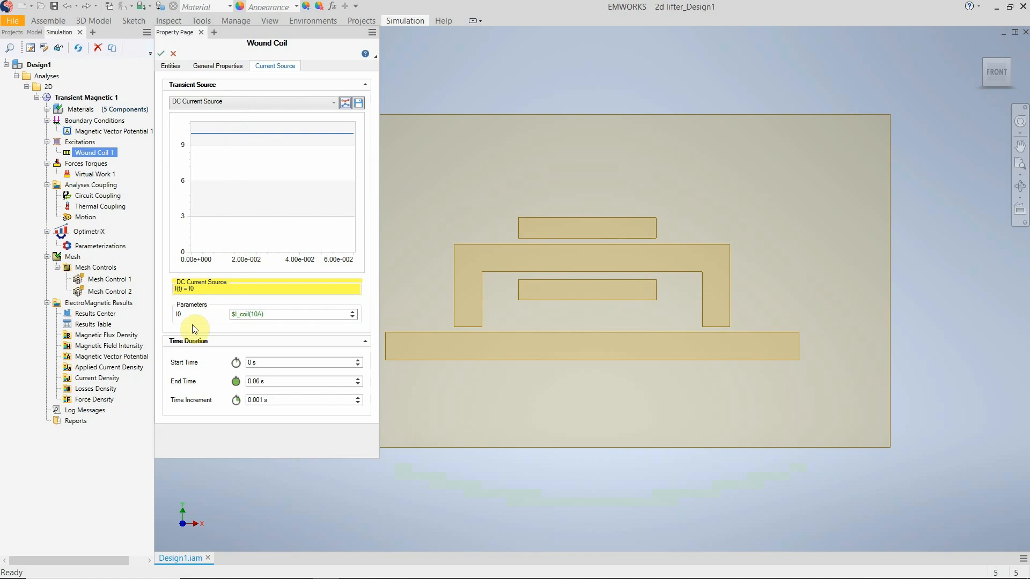
pyautogui.click(239, 317)
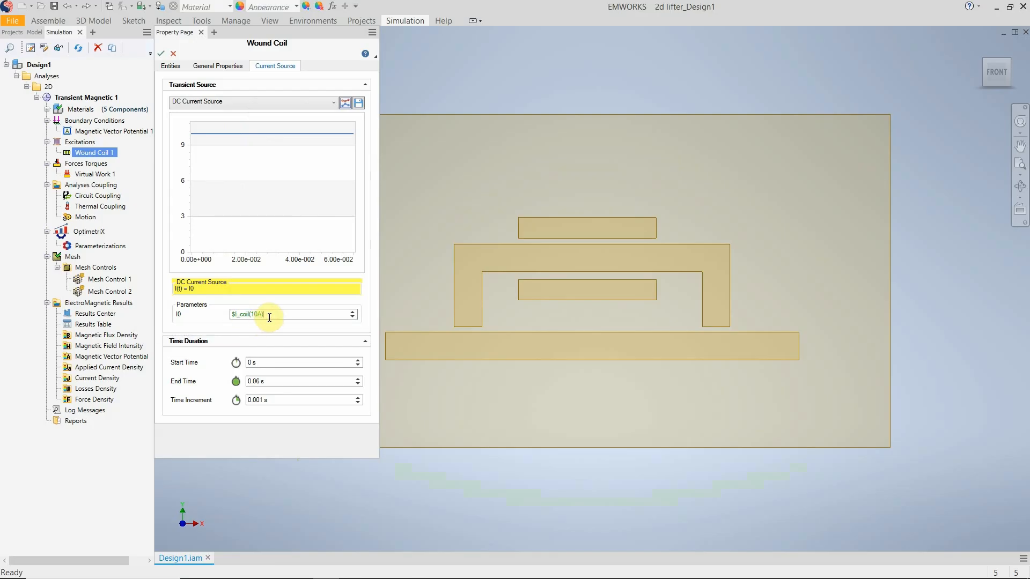
pyautogui.click(160, 56)
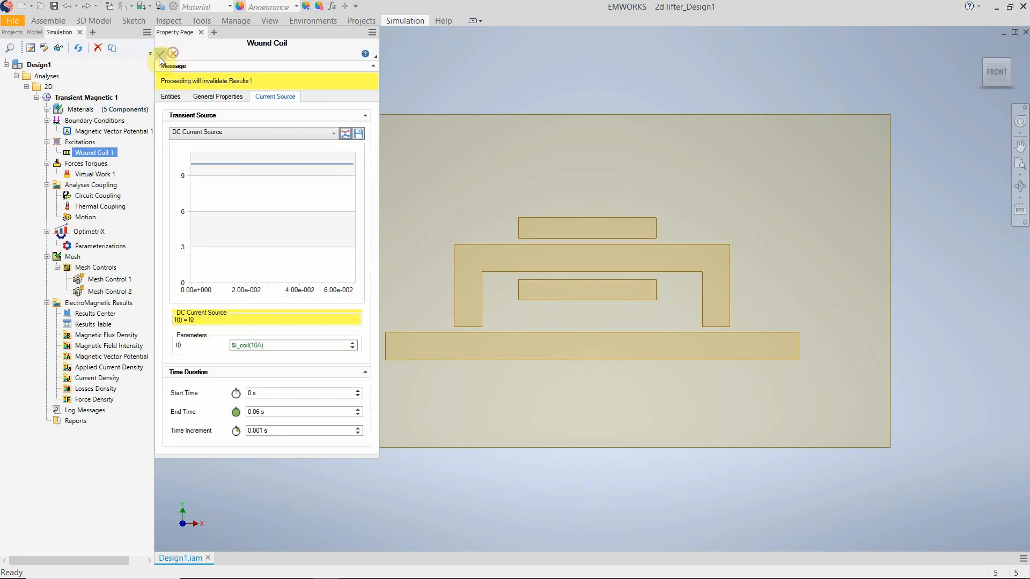
pyautogui.click(159, 57)
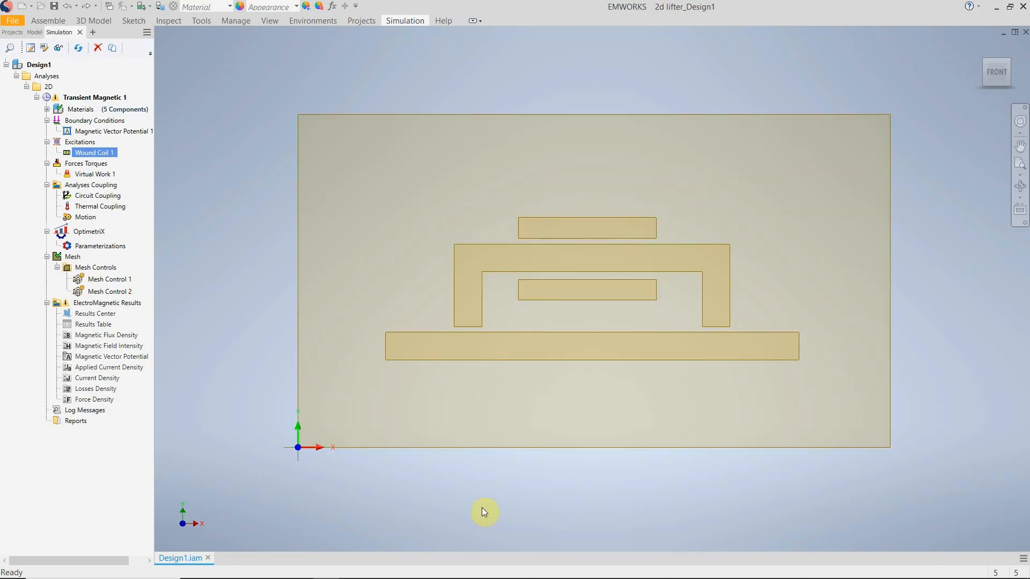
# Add an OptimetriX parameterization to the study and give it a new collection that includes the $I_coil variable.
pyautogui.click(89, 231)
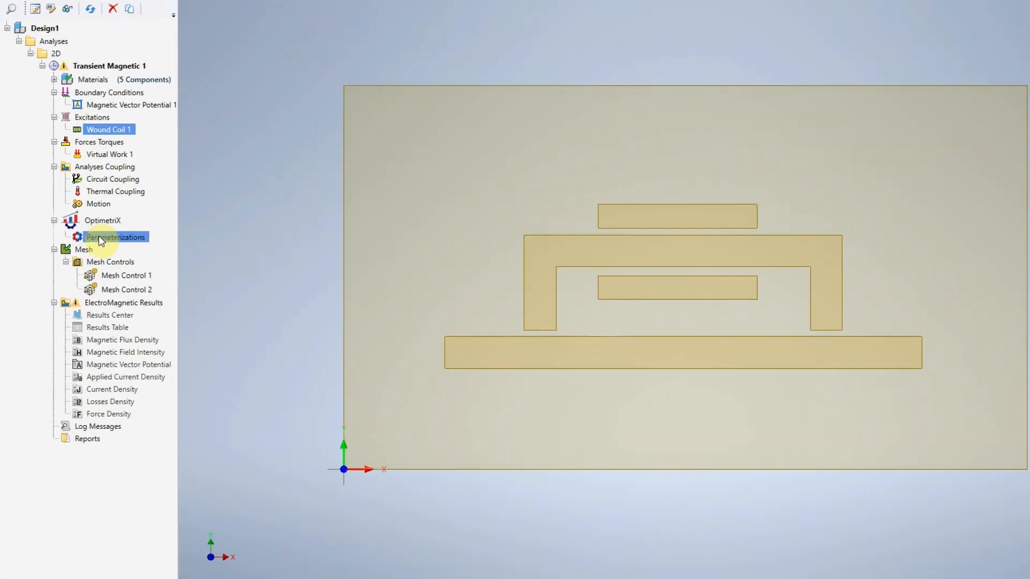
pyautogui.rightClick(89, 229)
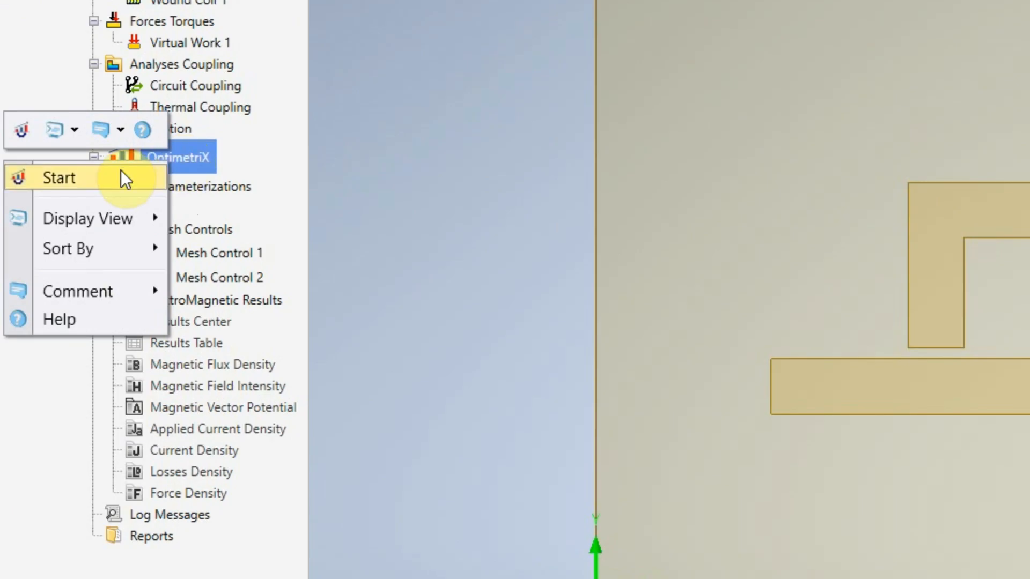
pyautogui.rightClick(230, 186)
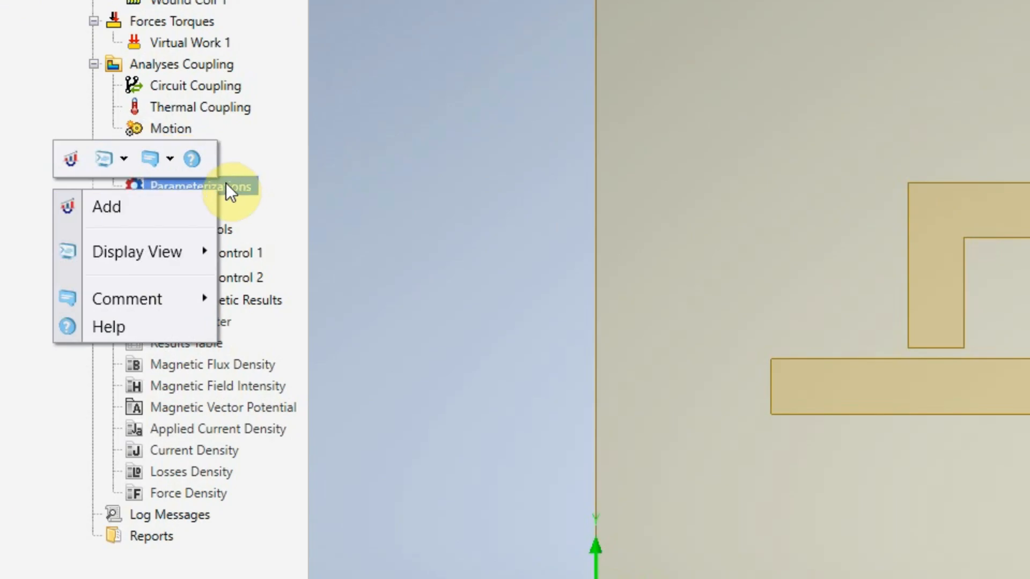
pyautogui.click(178, 205)
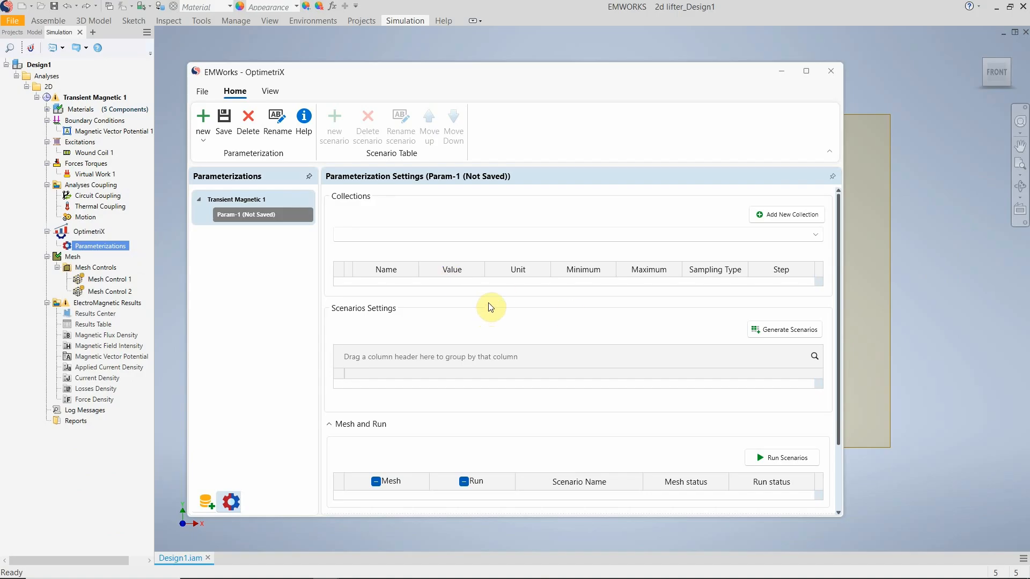
pyautogui.click(780, 215)
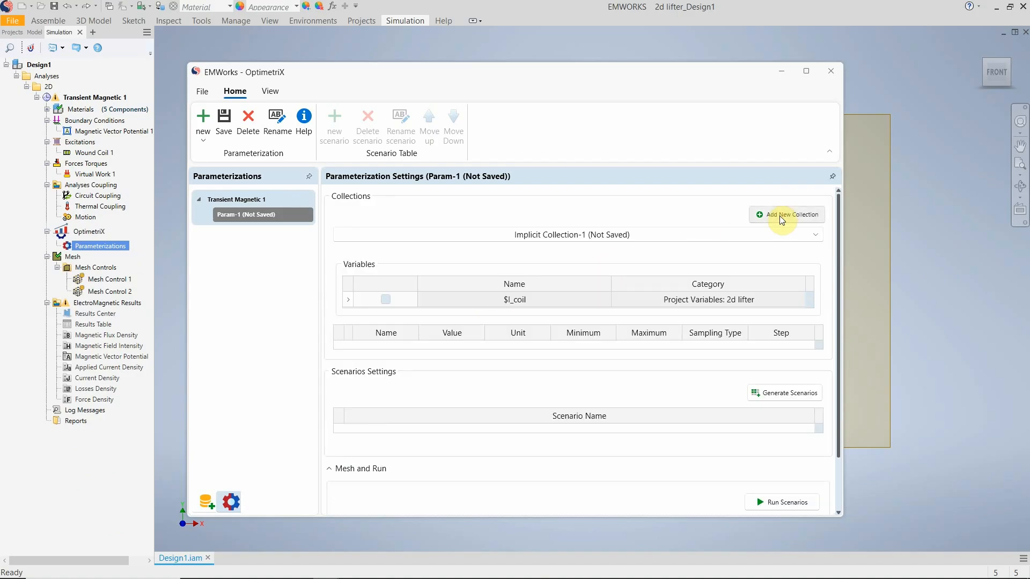
pyautogui.click(386, 300)
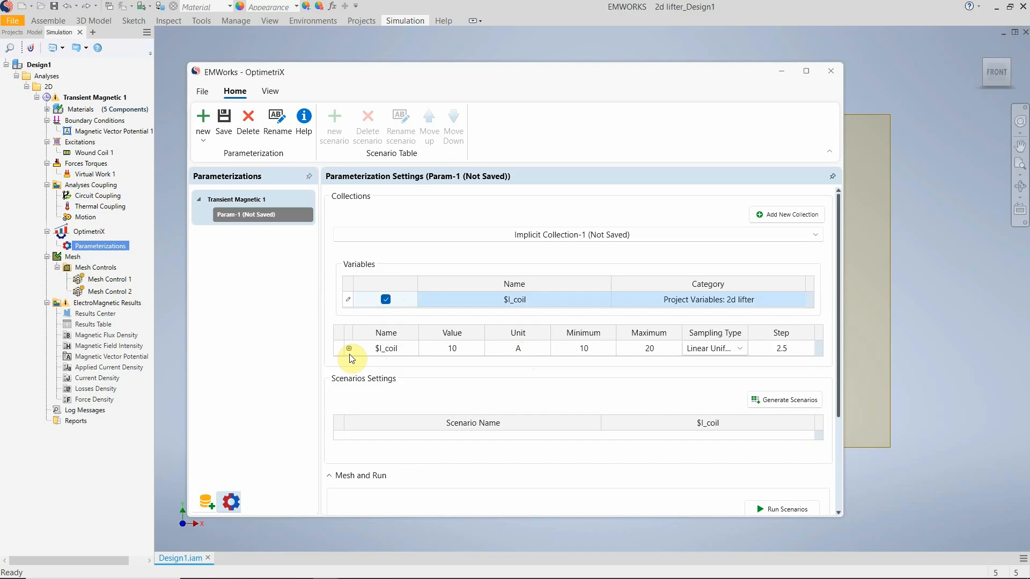
# Set the $I_coil sweep range to a maximum of 50 A with a step of 10 A.
pyautogui.click(583, 349)
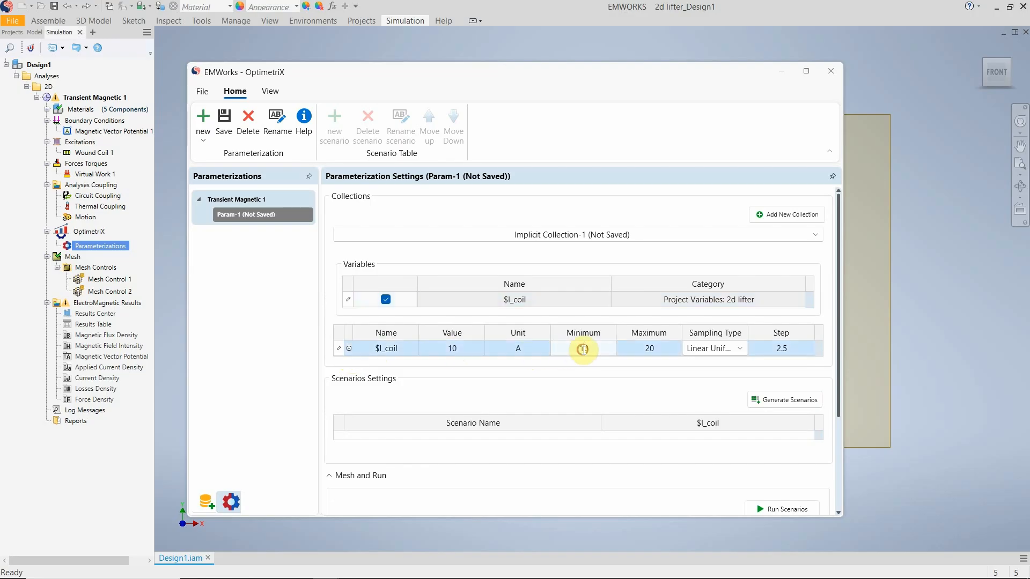
pyautogui.click(782, 347)
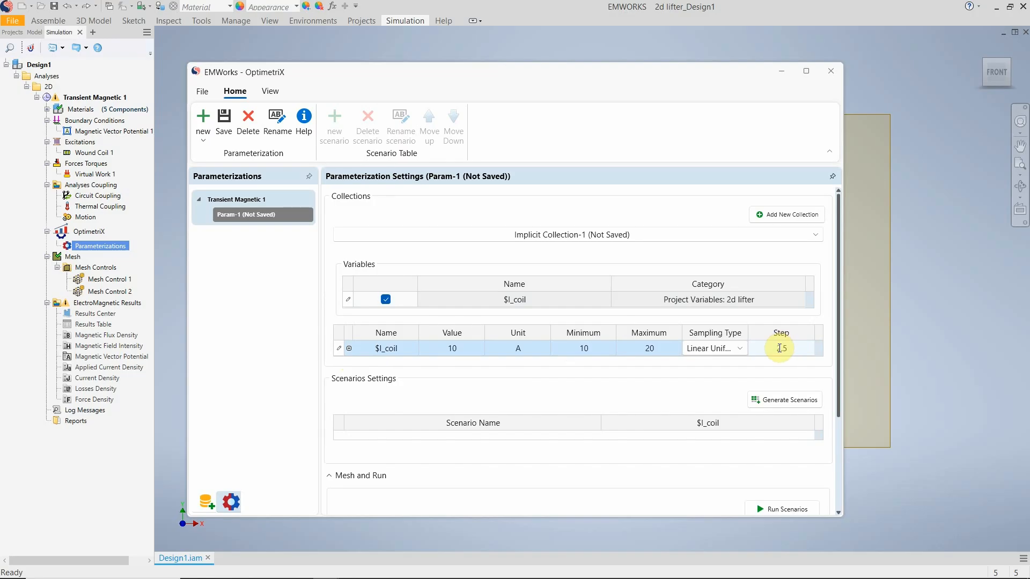
pyautogui.click(581, 348)
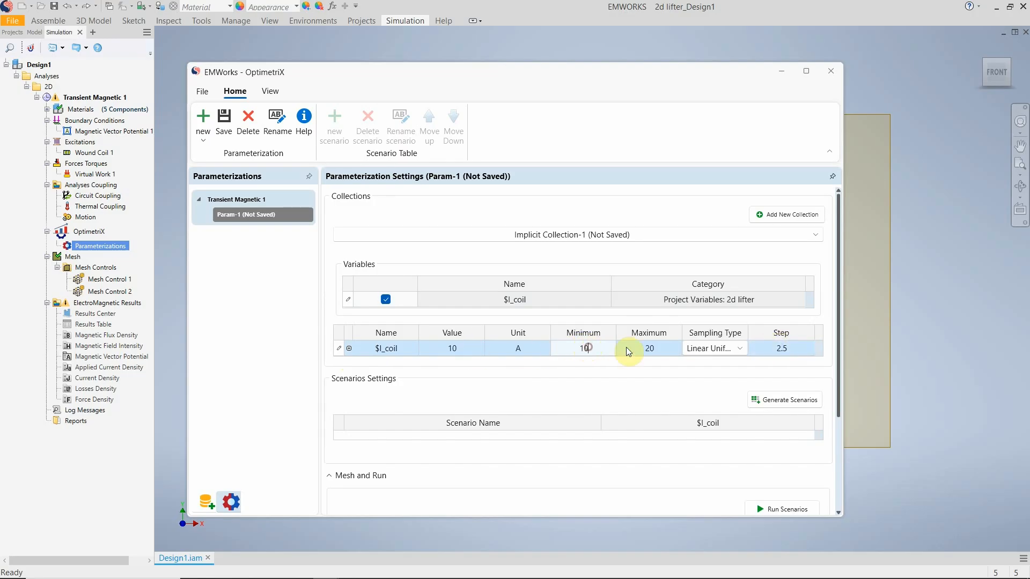
pyautogui.click(644, 346)
pyautogui.moveTo(656, 345); pyautogui.dragTo(646, 349)
pyautogui.write('50')
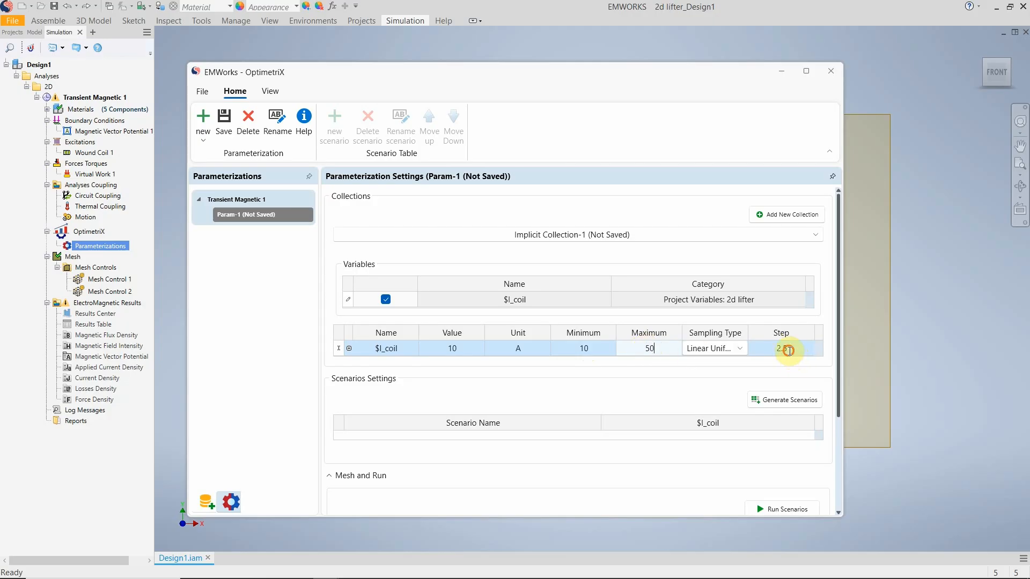
pyautogui.click(783, 350)
pyautogui.moveTo(799, 348); pyautogui.dragTo(764, 355)
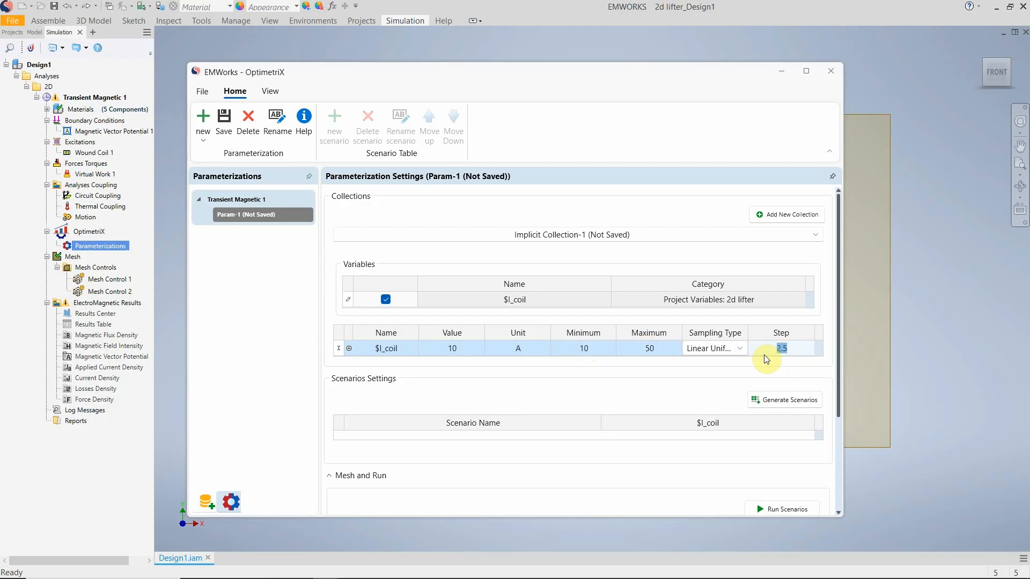
pyautogui.write('10')
pyautogui.scroll(-1, 637, 374)
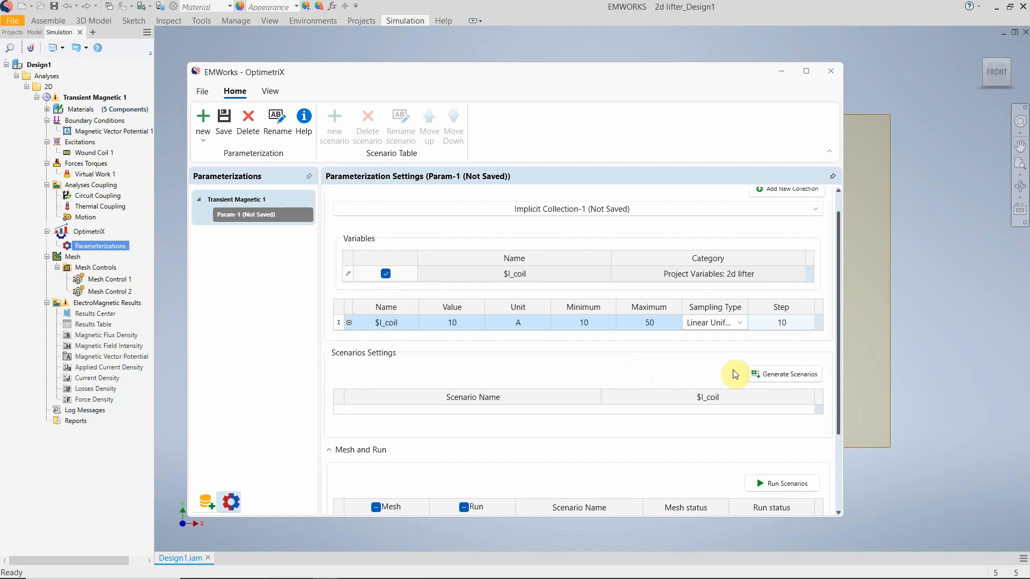
# Generate the scenarios from the $I_coil sweep and check them in the scenario and run tables.
pyautogui.click(779, 381)
pyautogui.click(779, 375)
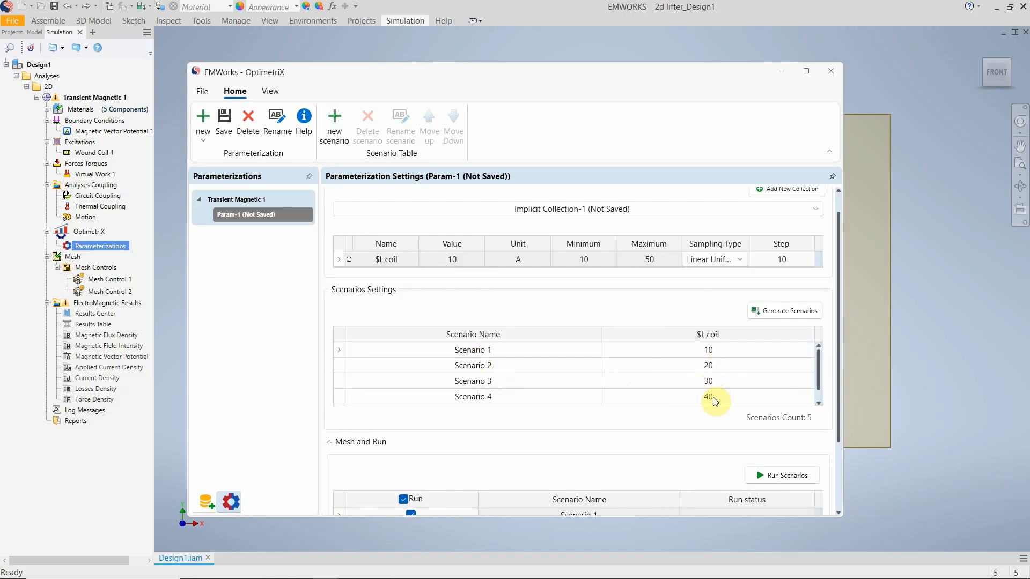
pyautogui.scroll(-2, 676, 394)
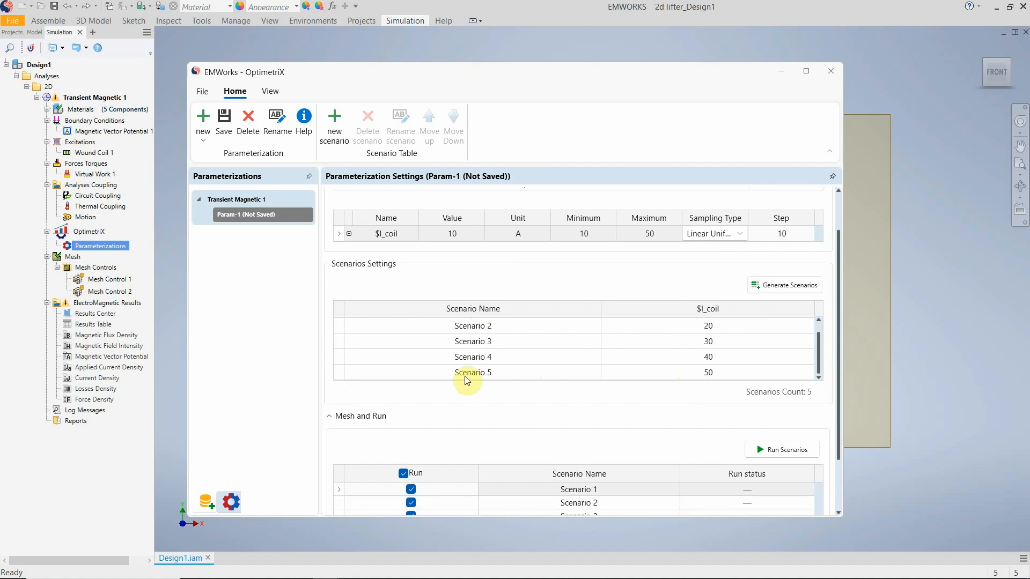
pyautogui.scroll(-1, 488, 377)
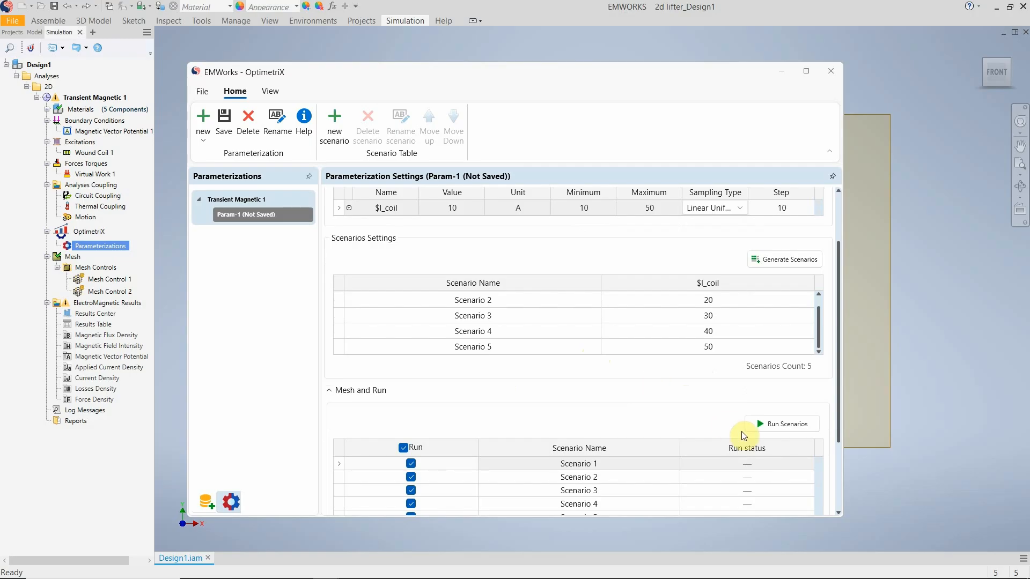
# Run all the scenarios, saving the parameterization first, and enlarge the run progress display.
pyautogui.click(786, 430)
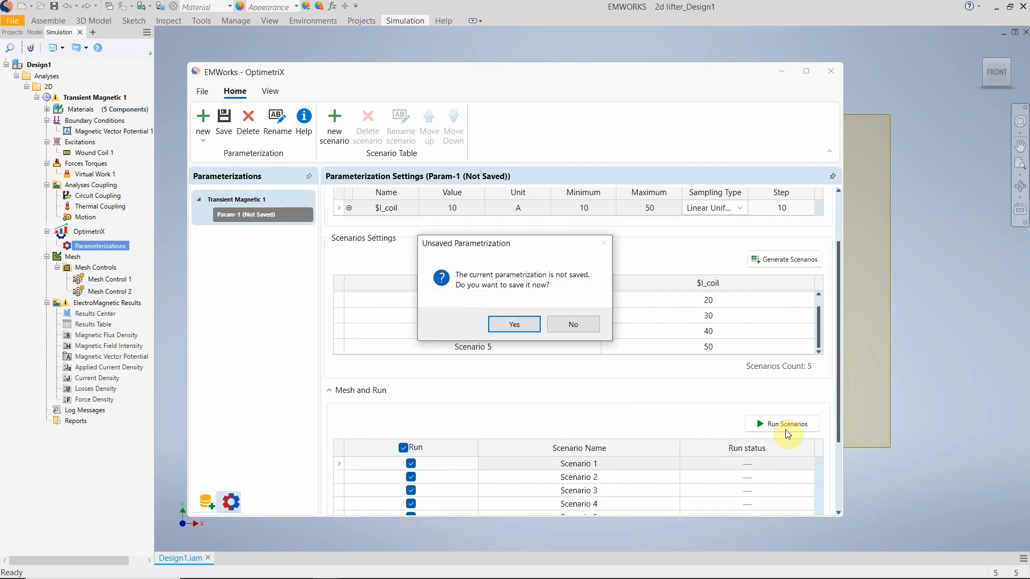
pyautogui.click(518, 325)
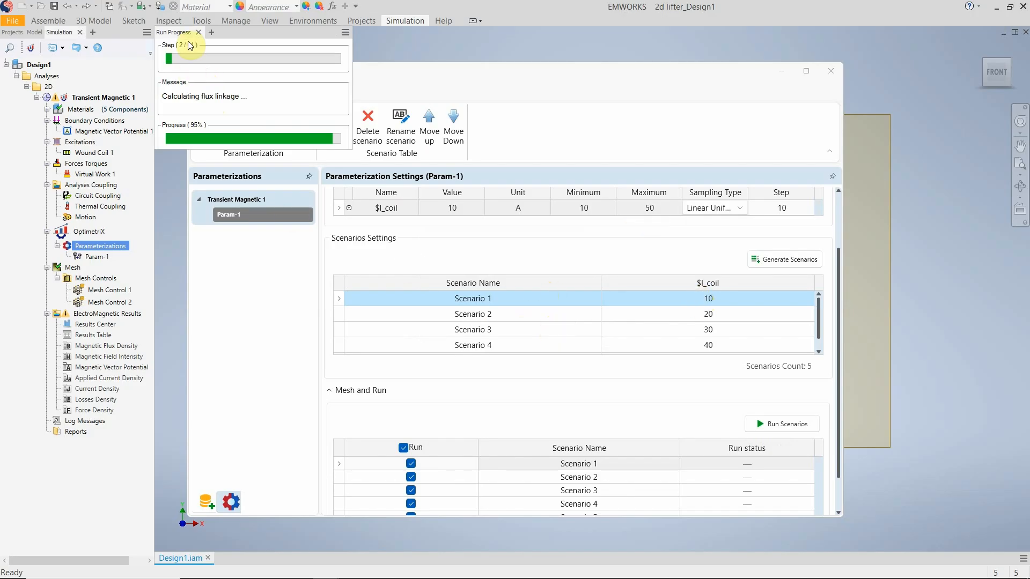
pyautogui.moveTo(257, 149); pyautogui.dragTo(274, 422)
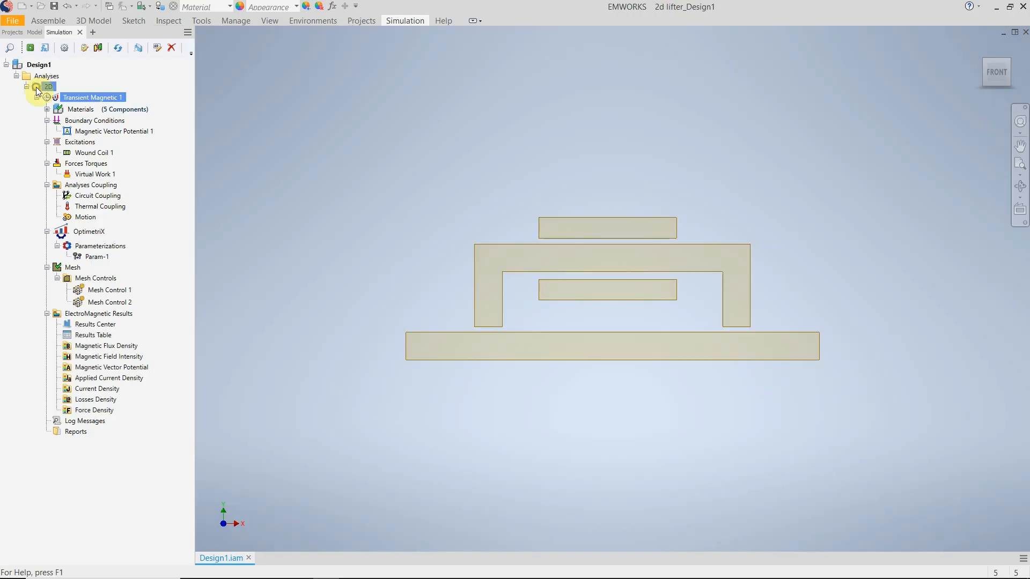
# Start a new 2D Magnetostatic study and enable computing circuit parameters.
pyautogui.rightClick(37, 87)
pyautogui.moveTo(94, 99)
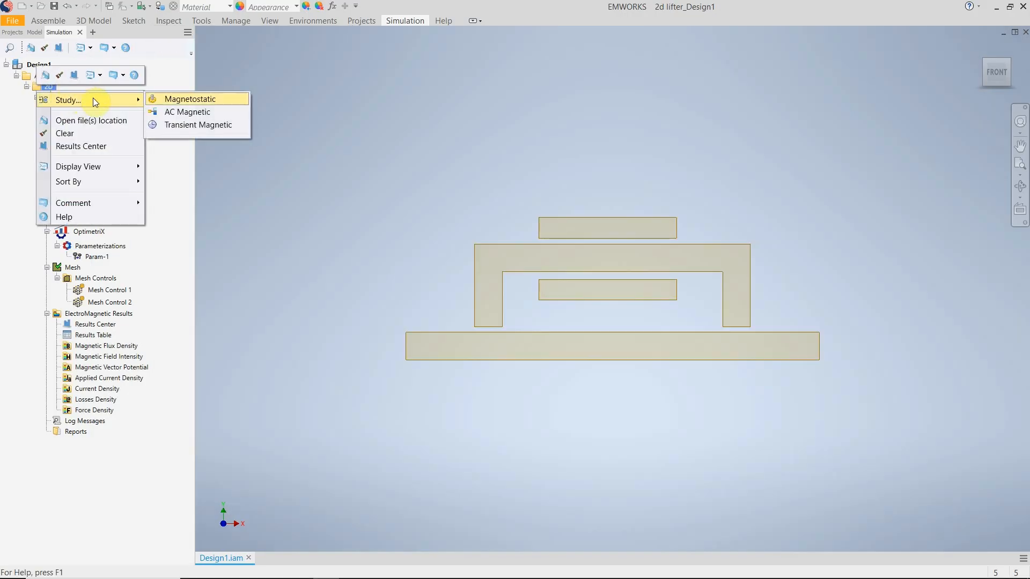
pyautogui.click(162, 101)
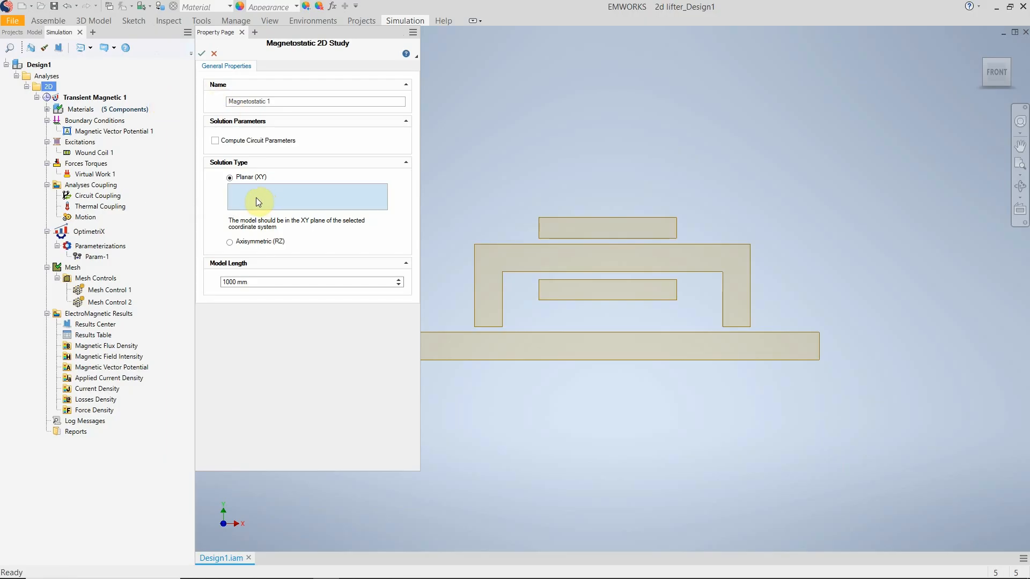
pyautogui.click(233, 141)
# Assign the region component's UCS1 as the planar coordinate system, edit the model length, and accept the Magnetostatic study.
pyautogui.click(33, 34)
pyautogui.click(4, 147)
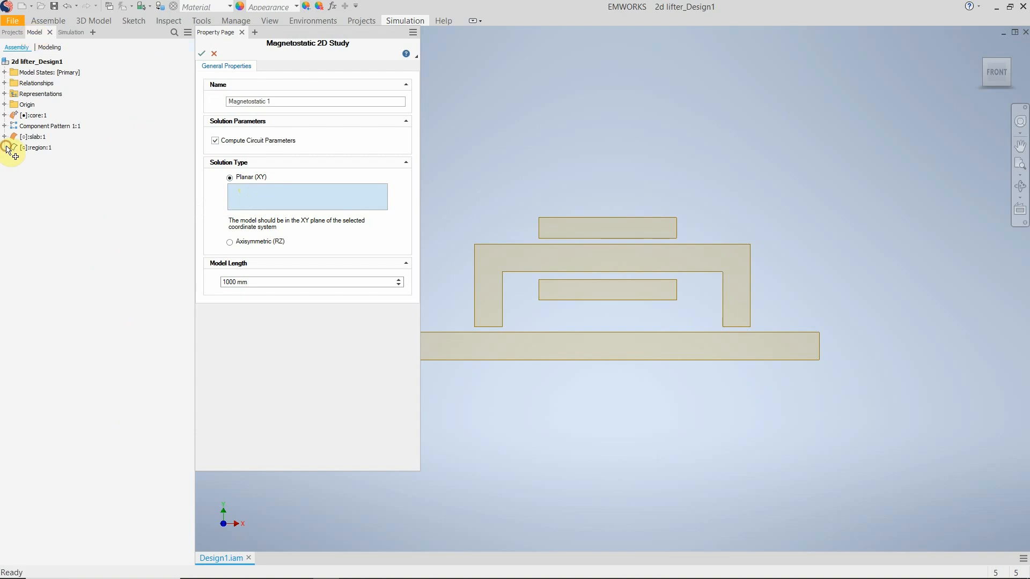
pyautogui.click(35, 181)
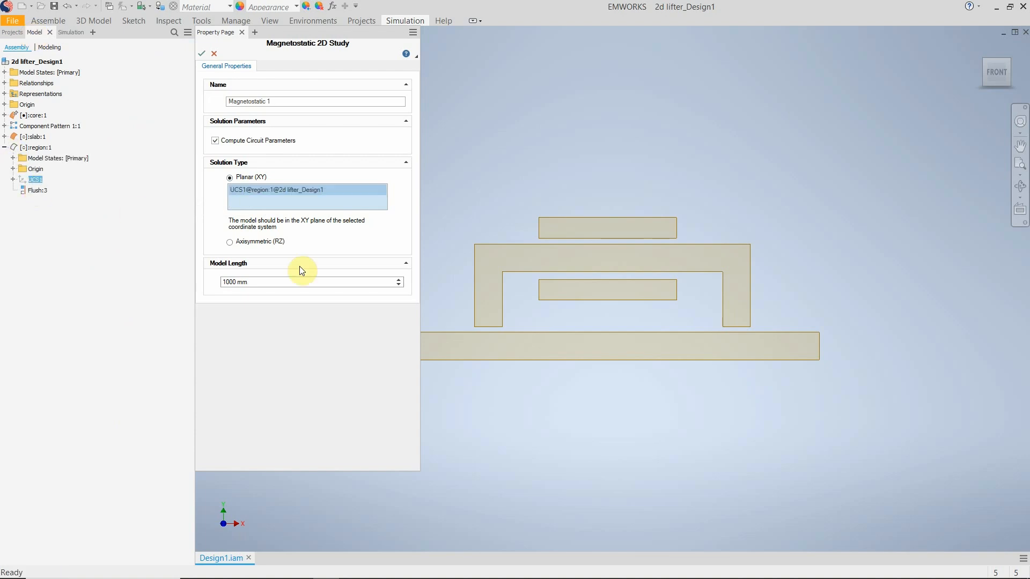
pyautogui.doubleClick(231, 283)
pyautogui.click(231, 283)
pyautogui.click(201, 55)
# Copy the materials from the Transient Magnetic 1 study and paste them into Magnetostatic 1.
pyautogui.click(59, 120)
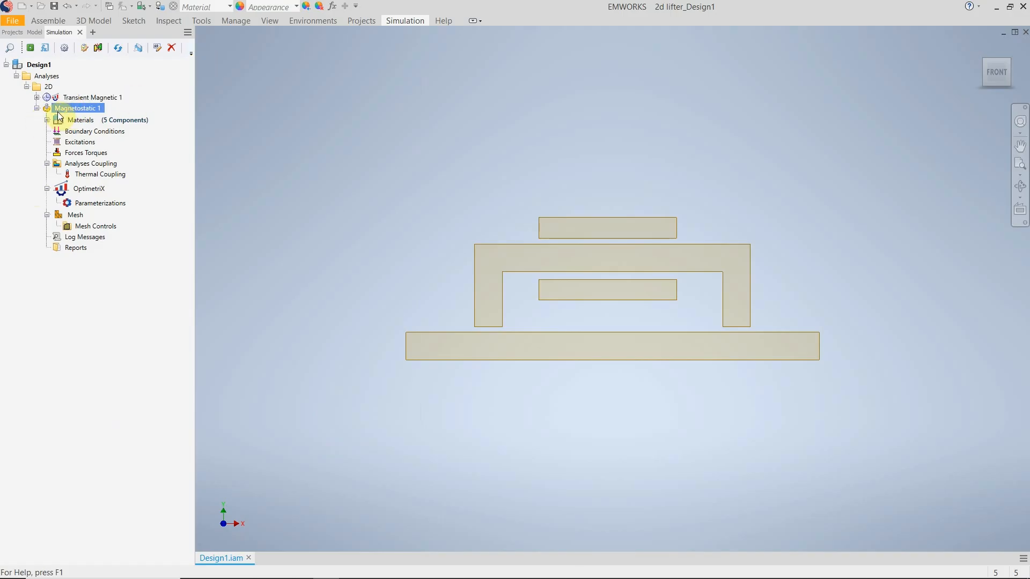
pyautogui.click(37, 98)
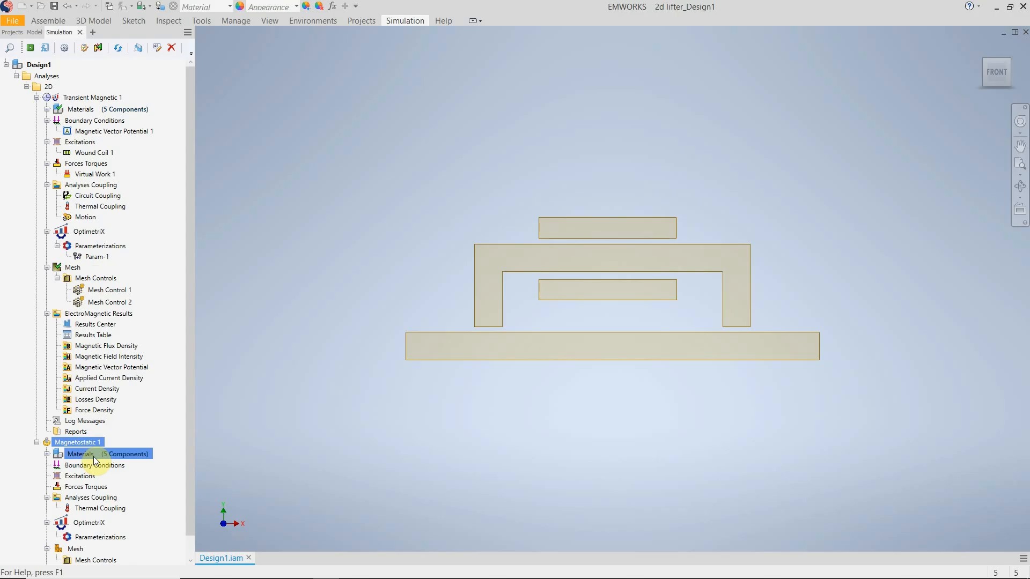
pyautogui.rightClick(78, 109)
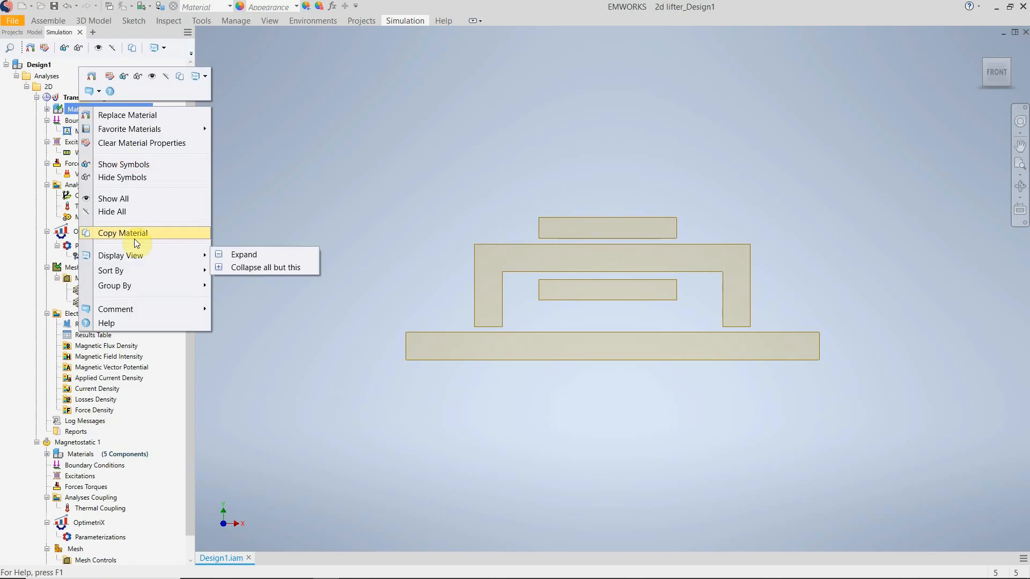
pyautogui.click(134, 236)
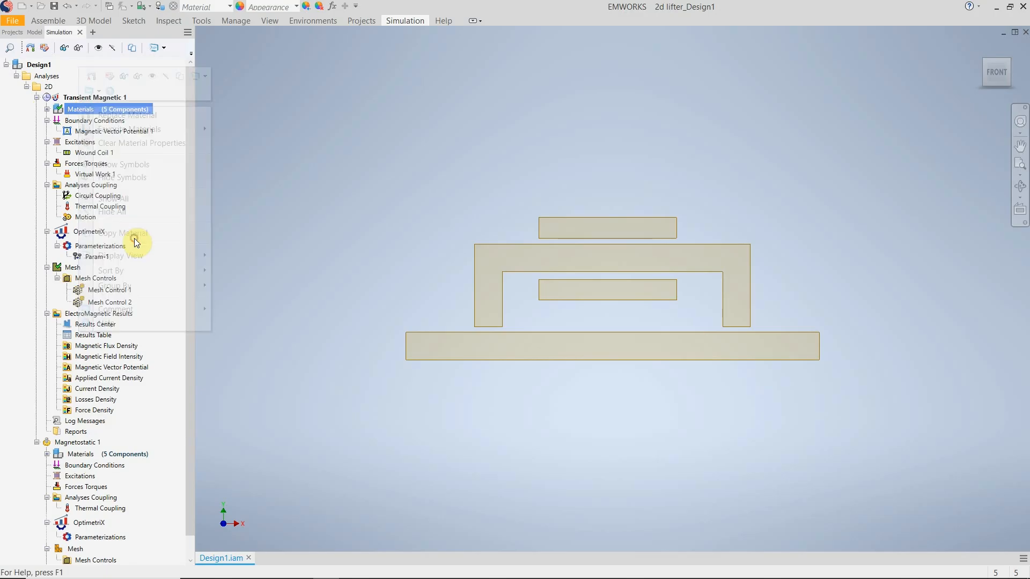
pyautogui.rightClick(88, 451)
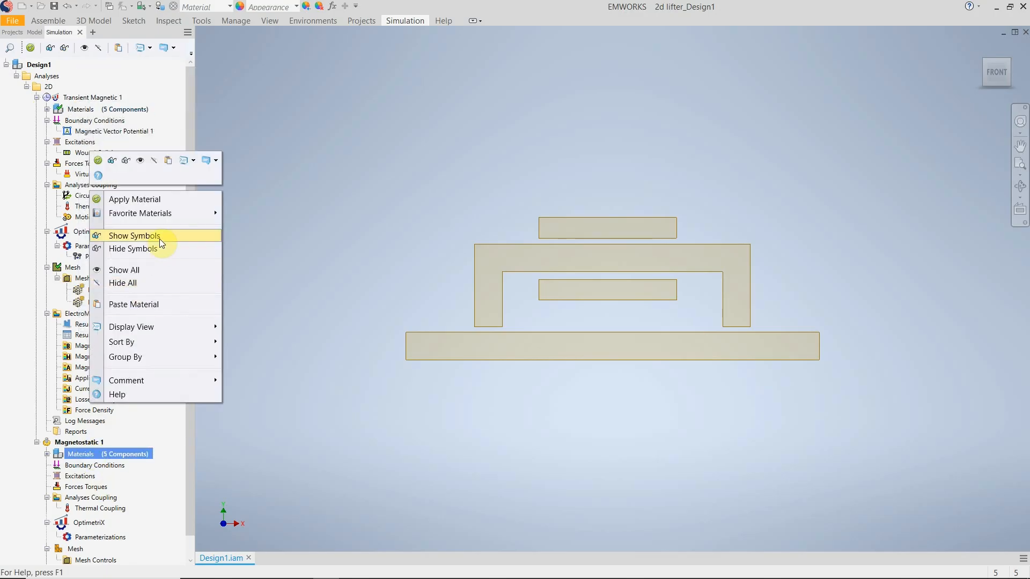
# Copy the boundary conditions of Transient Magnetic 1 into the Magnetostatic 1 study.
pyautogui.click(79, 123)
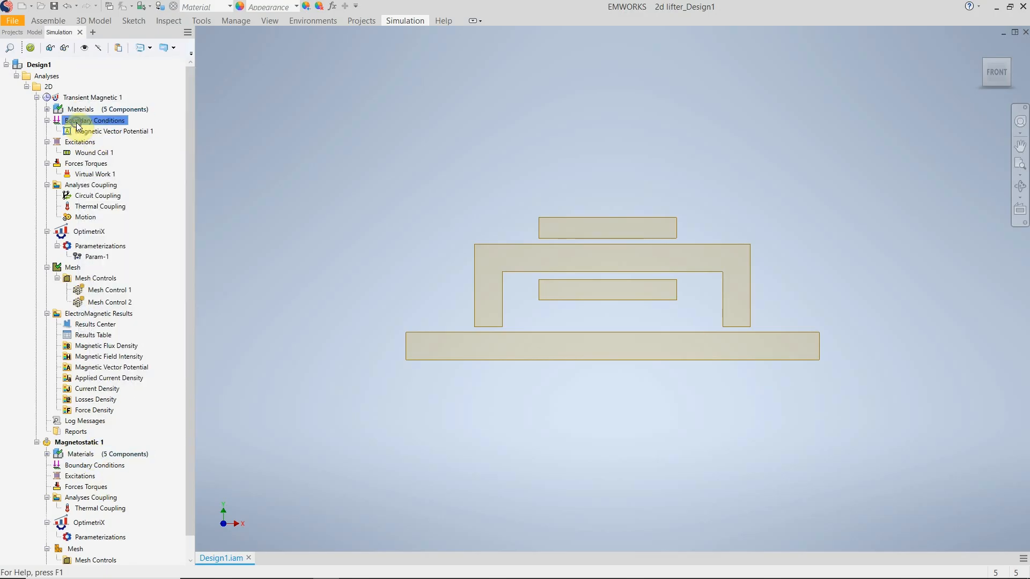
pyautogui.rightClick(79, 127)
pyautogui.click(127, 217)
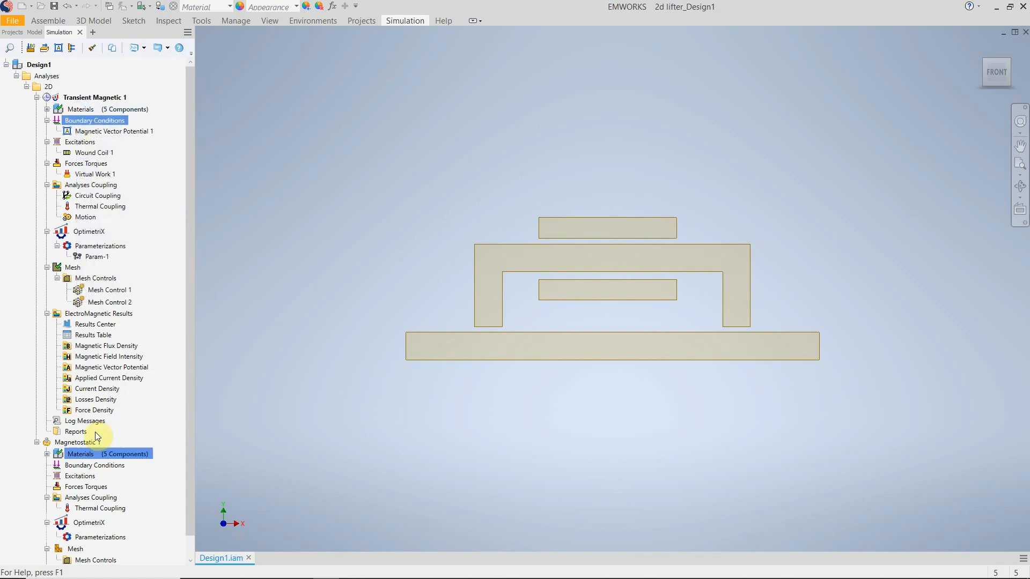
pyautogui.rightClick(85, 465)
pyautogui.click(148, 369)
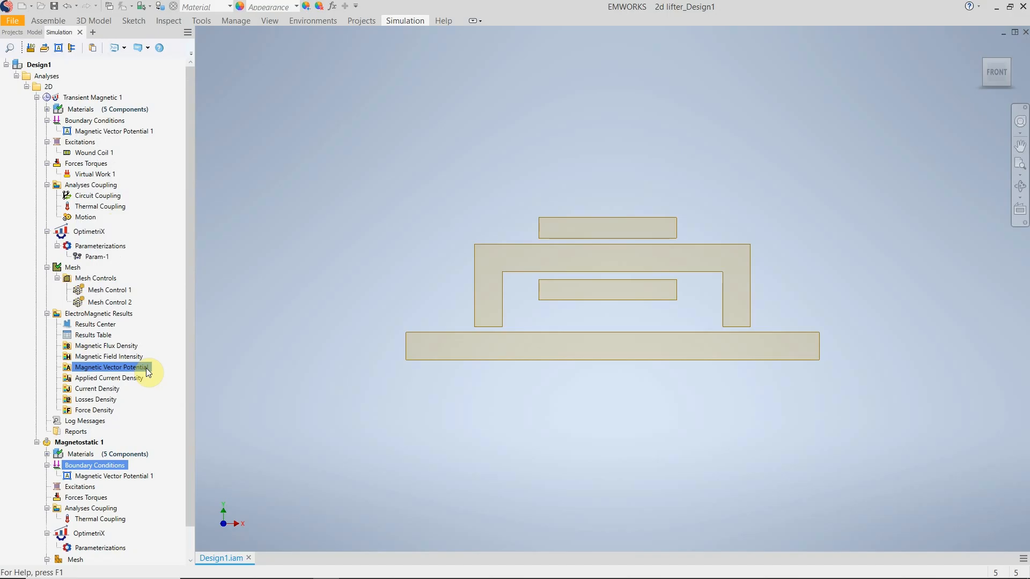
# Copy the excitations of Transient Magnetic 1 into the Magnetostatic 1 study.
pyautogui.rightClick(81, 142)
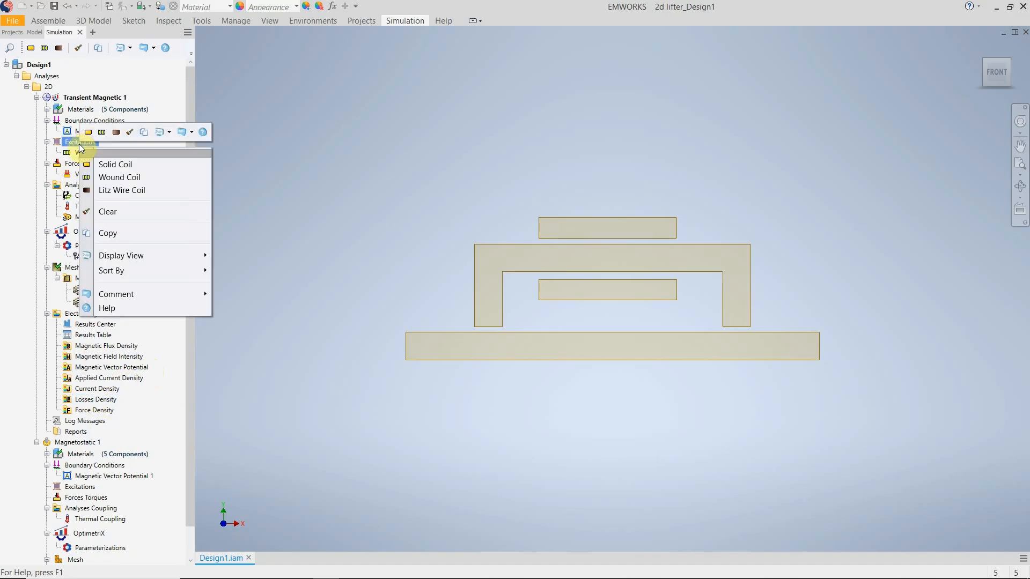
pyautogui.click(144, 232)
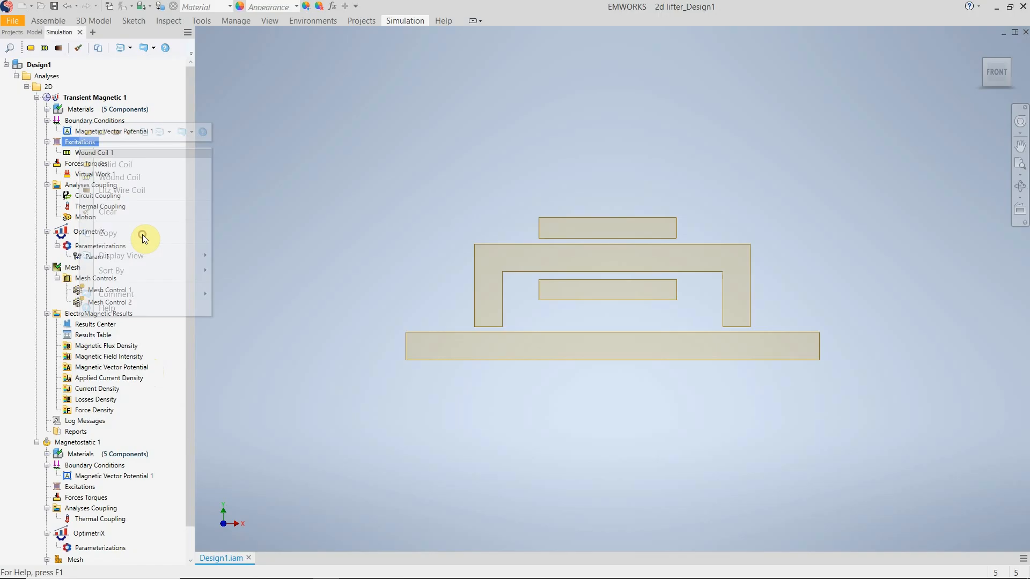
pyautogui.rightClick(73, 491)
pyautogui.click(102, 394)
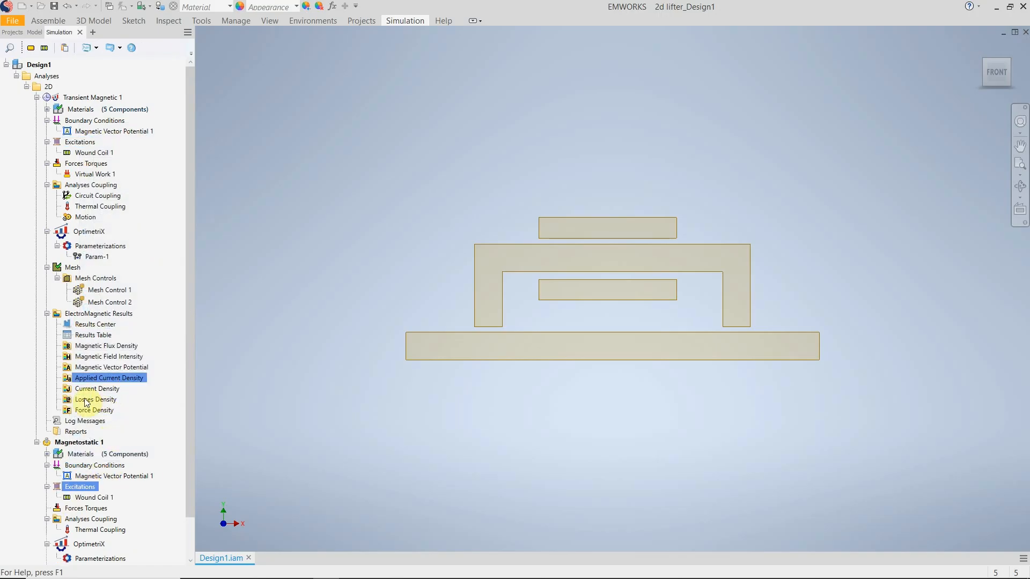
# Copy the forces and torques definition of Transient Magnetic 1 into the Magnetostatic 1 study.
pyautogui.click(84, 173)
pyautogui.rightClick(83, 164)
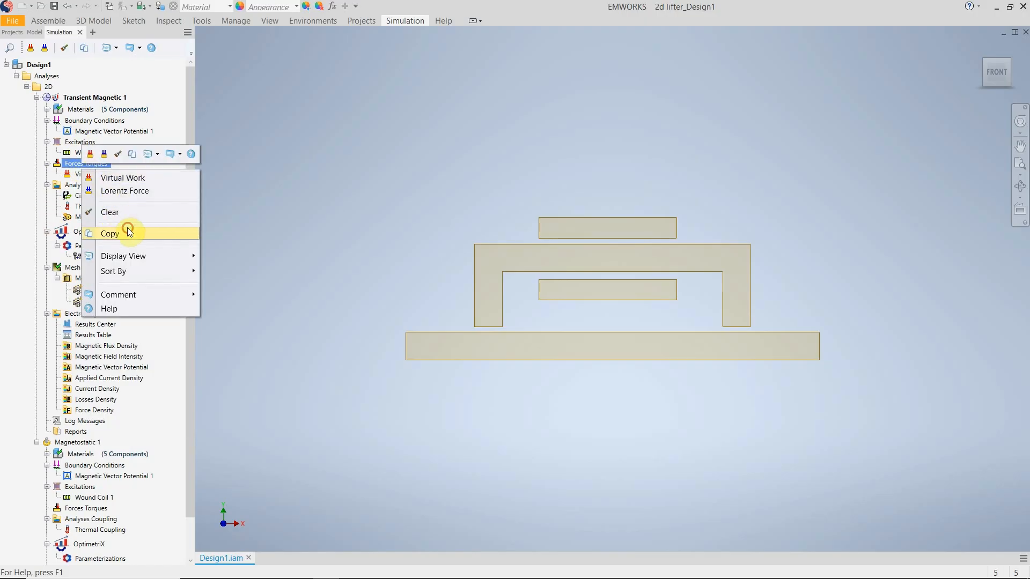
pyautogui.click(127, 230)
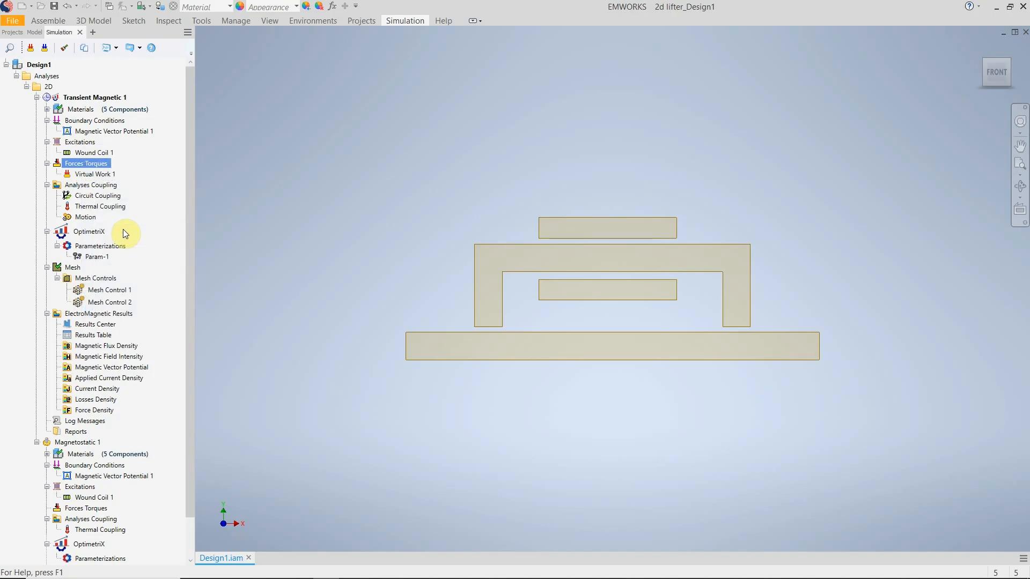
pyautogui.rightClick(85, 507)
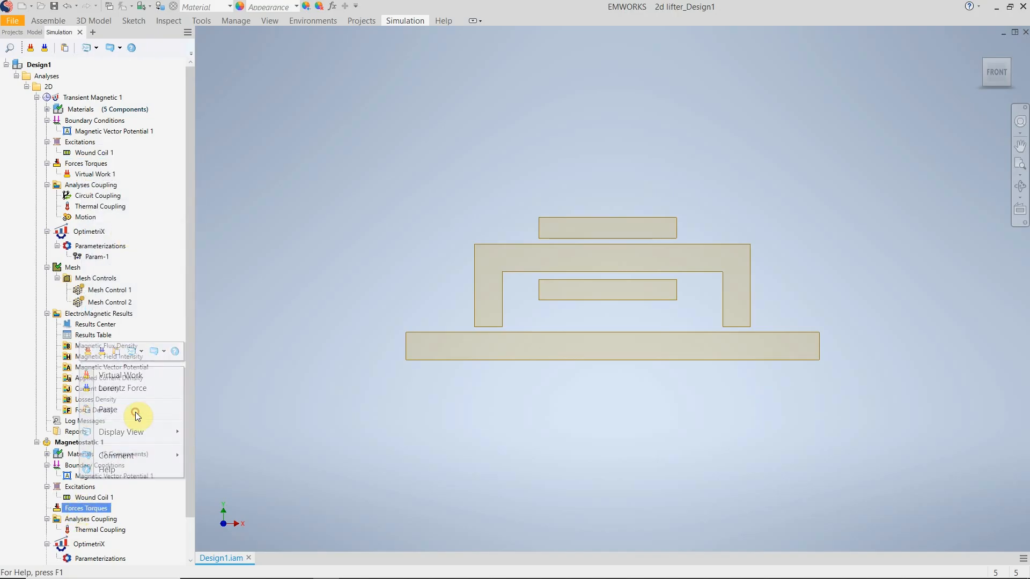
pyautogui.click(108, 410)
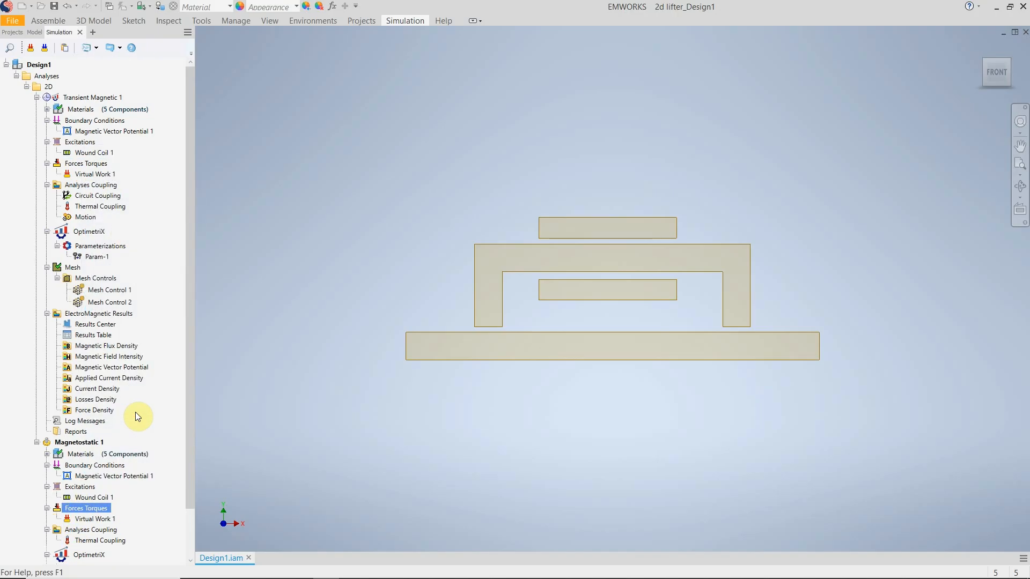
# Copy the mesh of Transient Magnetic 1 and paste it into the Magnetostatic 1 study.
pyautogui.rightClick(69, 267)
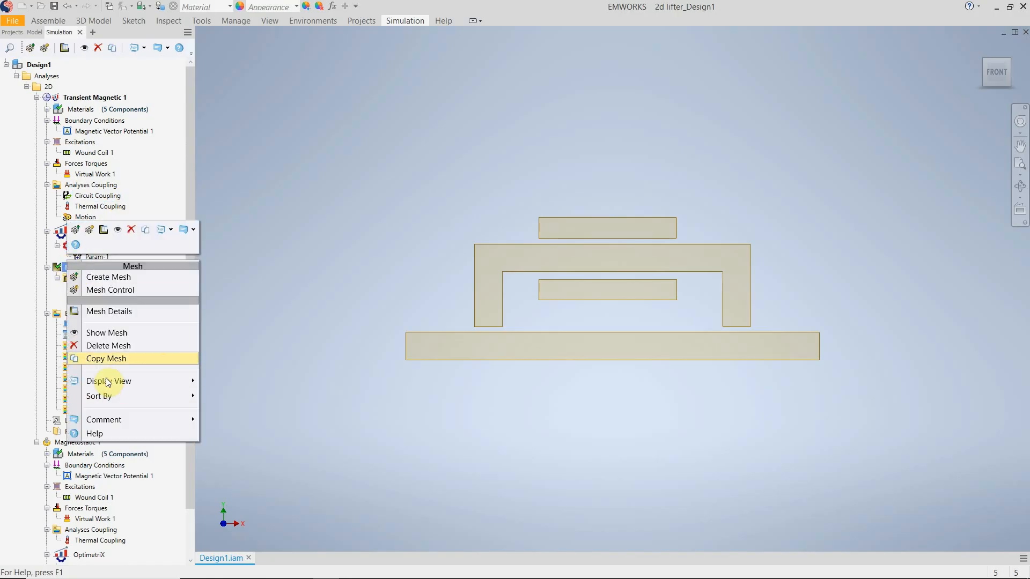
pyautogui.click(106, 360)
pyautogui.scroll(-2, 108, 366)
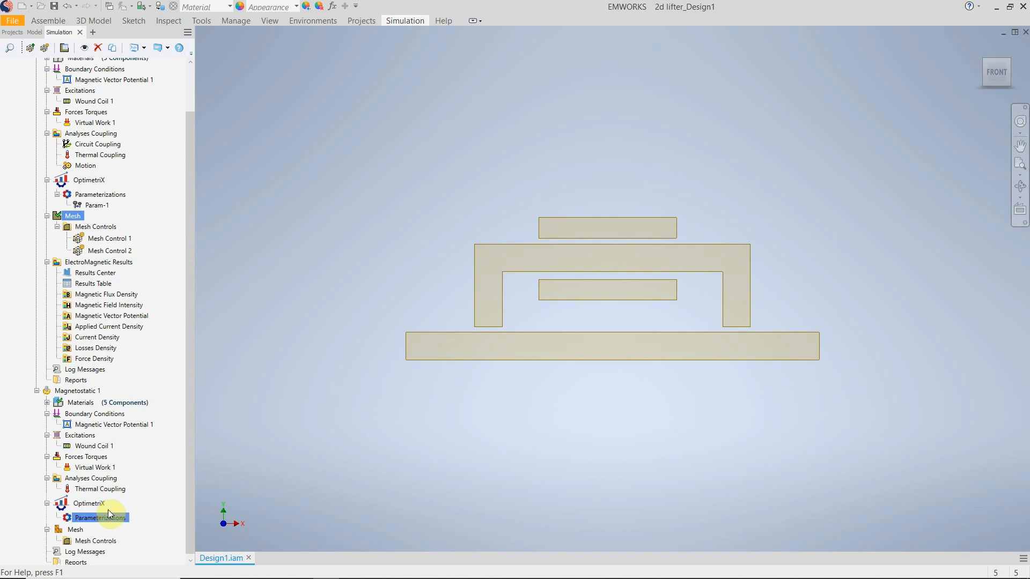
pyautogui.rightClick(69, 532)
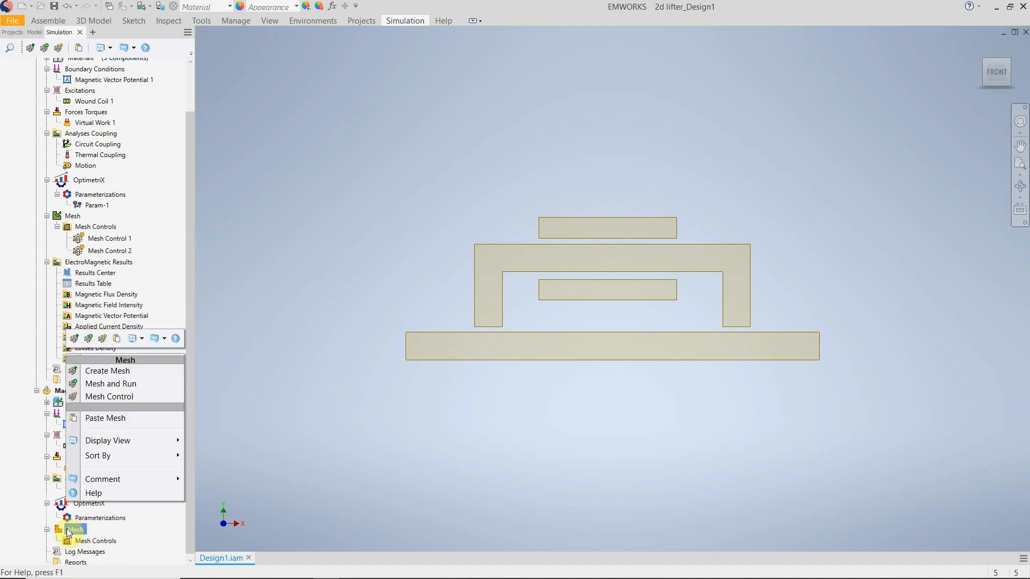
pyautogui.click(107, 423)
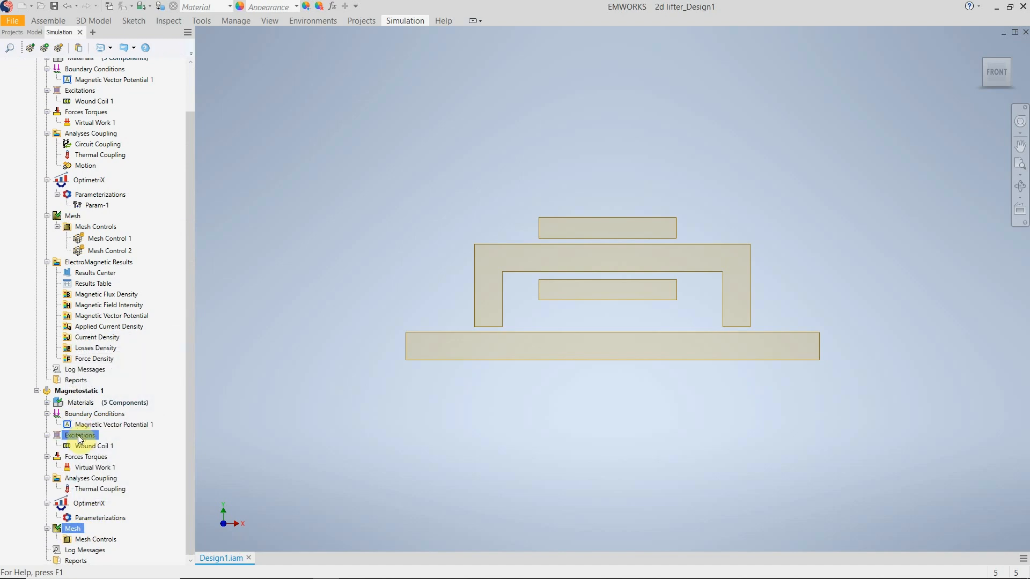
# Examine the general properties of the Magnetostatic study's Wound Coil 1, including its net current, and accept the definition.
pyautogui.click(84, 445)
pyautogui.rightClick(83, 446)
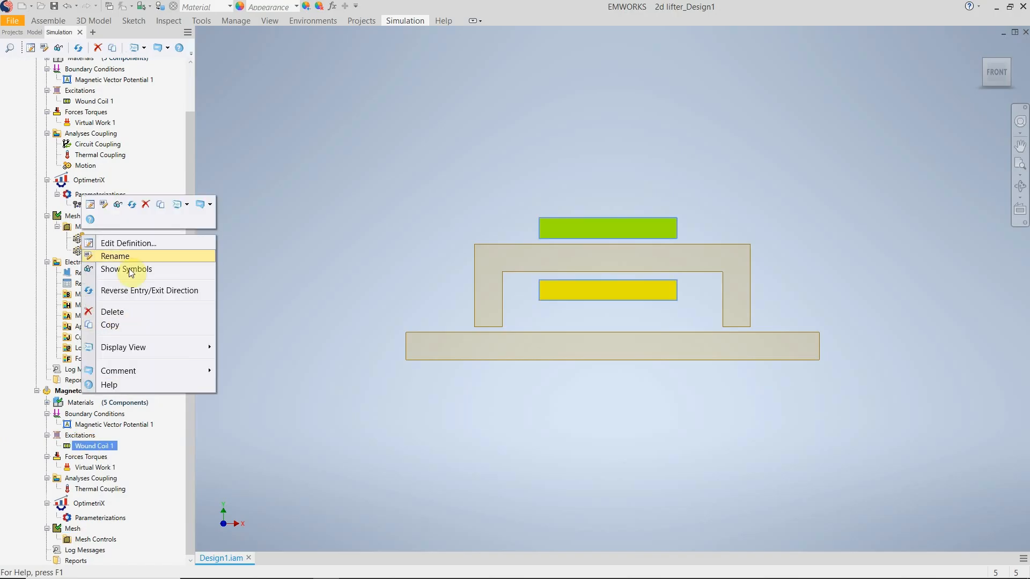
pyautogui.click(130, 246)
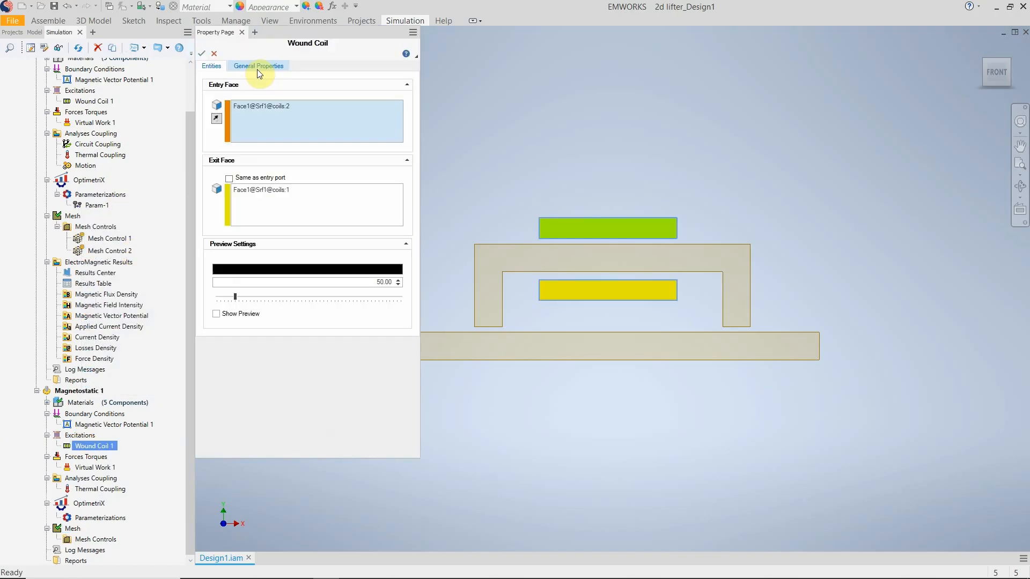
pyautogui.click(259, 67)
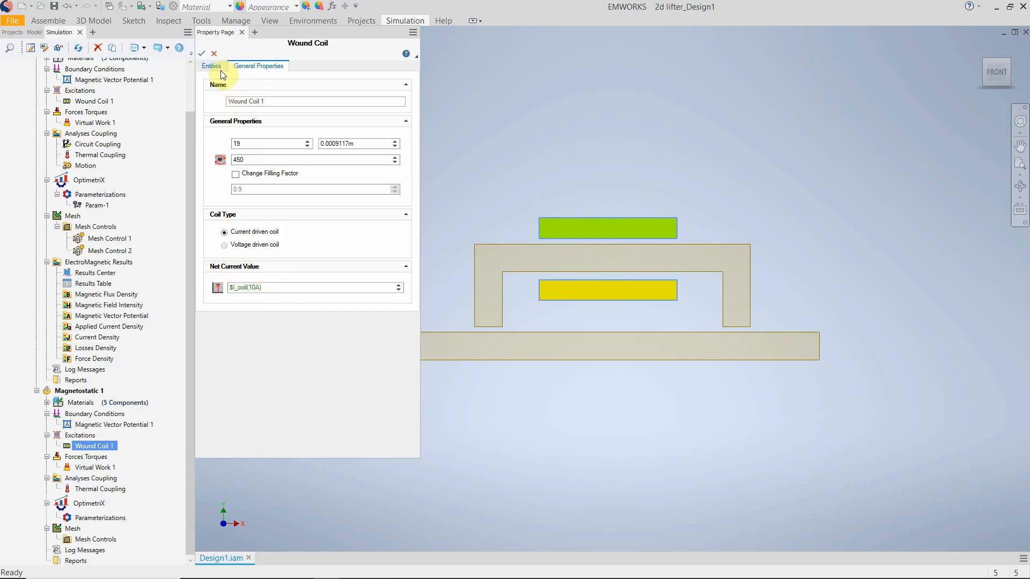
pyautogui.click(203, 54)
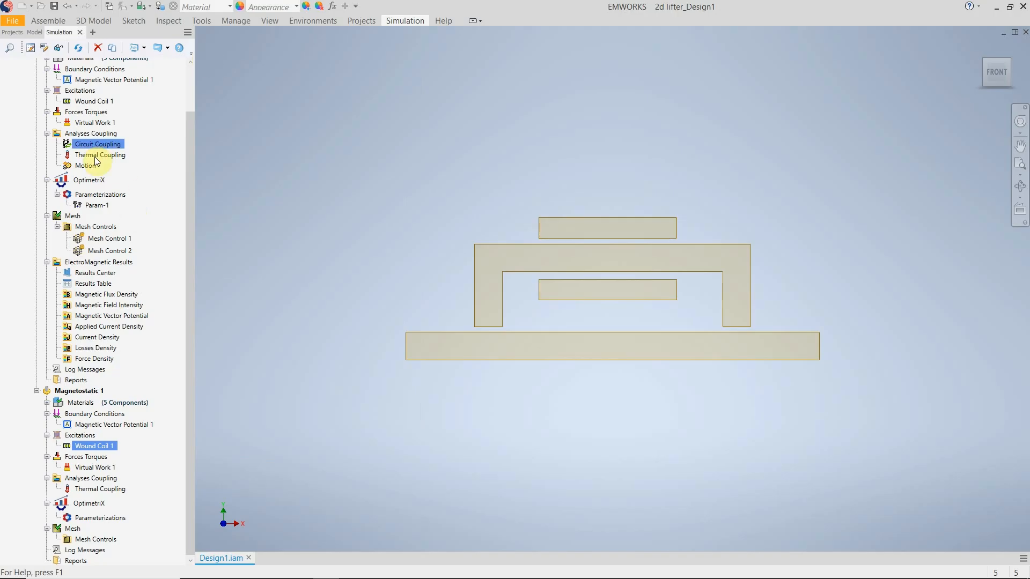
# Copy the OptimetriX setup of Transient Magnetic 1 and paste it into the Magnetostatic 1 study.
pyautogui.click(89, 124)
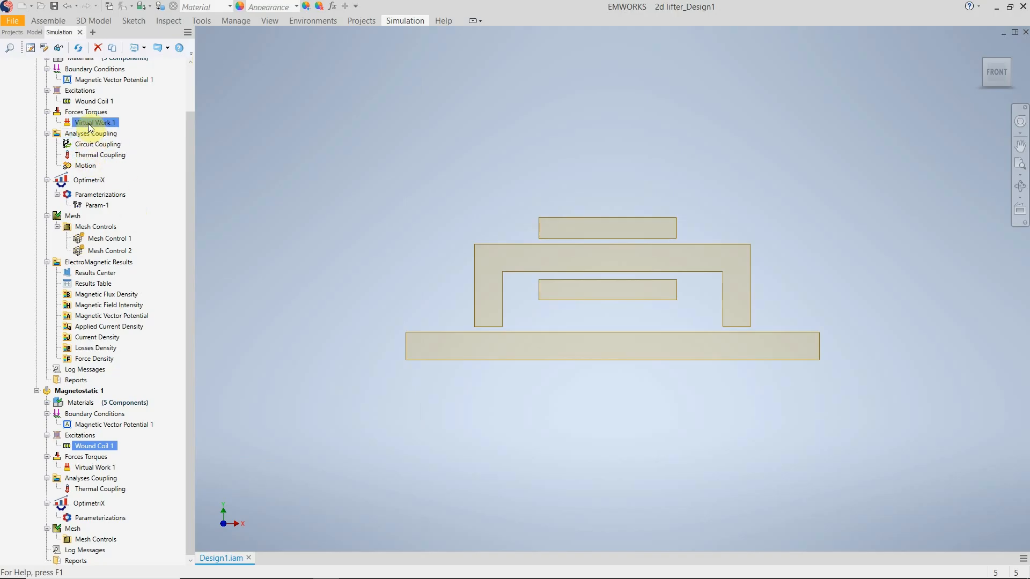
pyautogui.rightClick(80, 189)
pyautogui.click(107, 230)
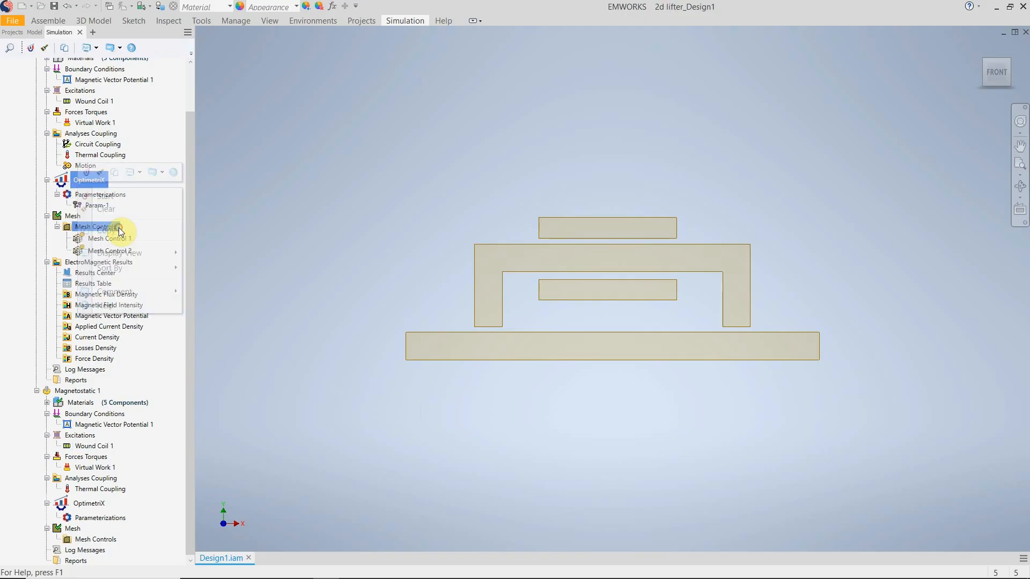
pyautogui.rightClick(84, 504)
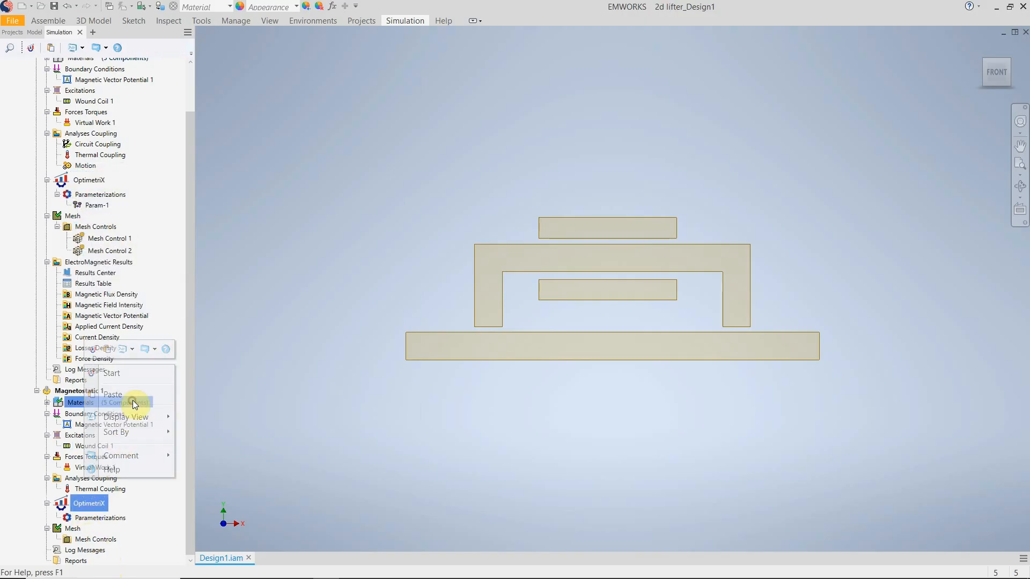
pyautogui.click(133, 398)
# In Magnetostatic 1's Param-1, set the $I_coil minimum to 0 A and maximum to 100 A, and generate the scenarios.
pyautogui.rightClick(102, 529)
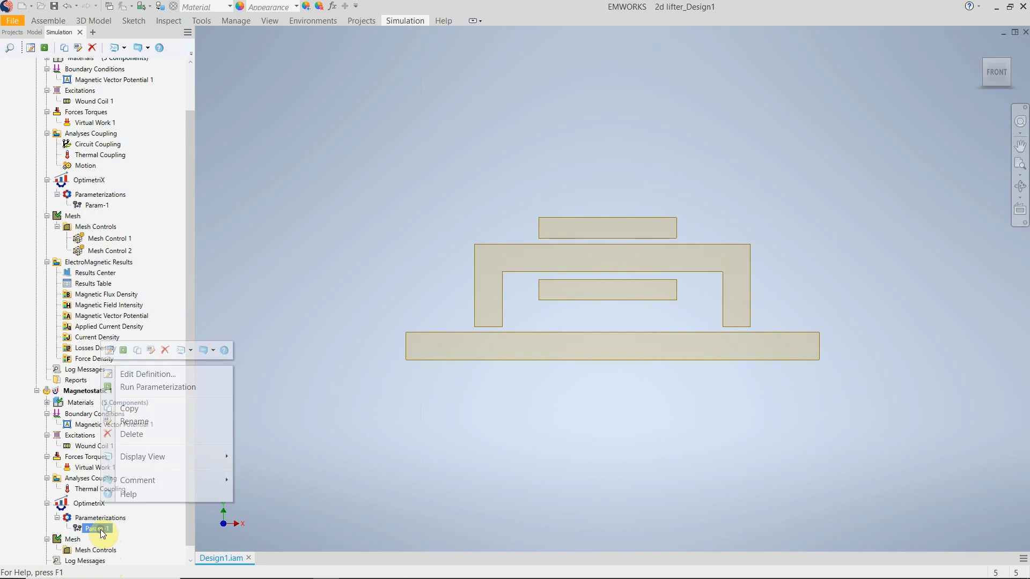
pyautogui.click(149, 377)
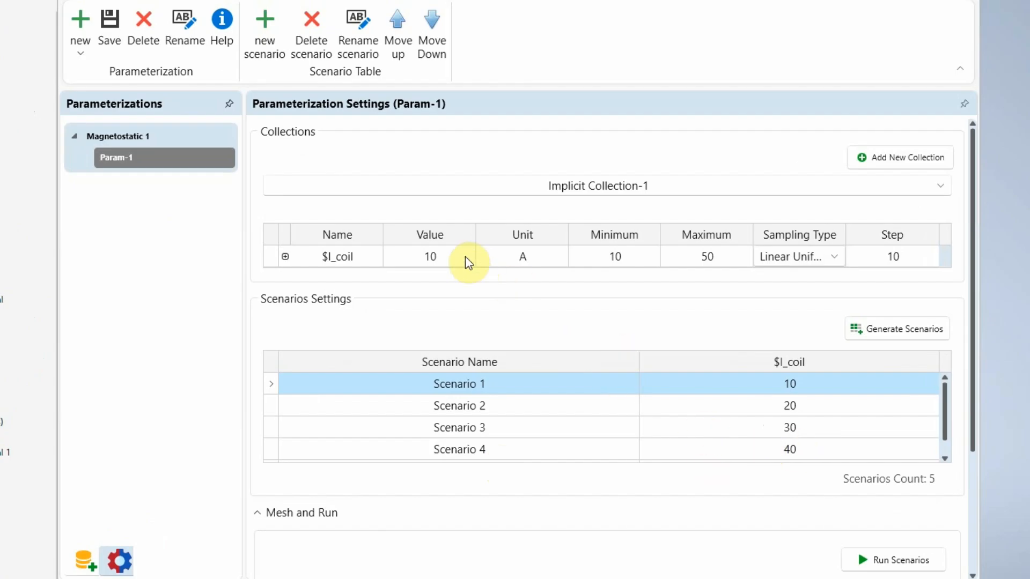
pyautogui.click(618, 258)
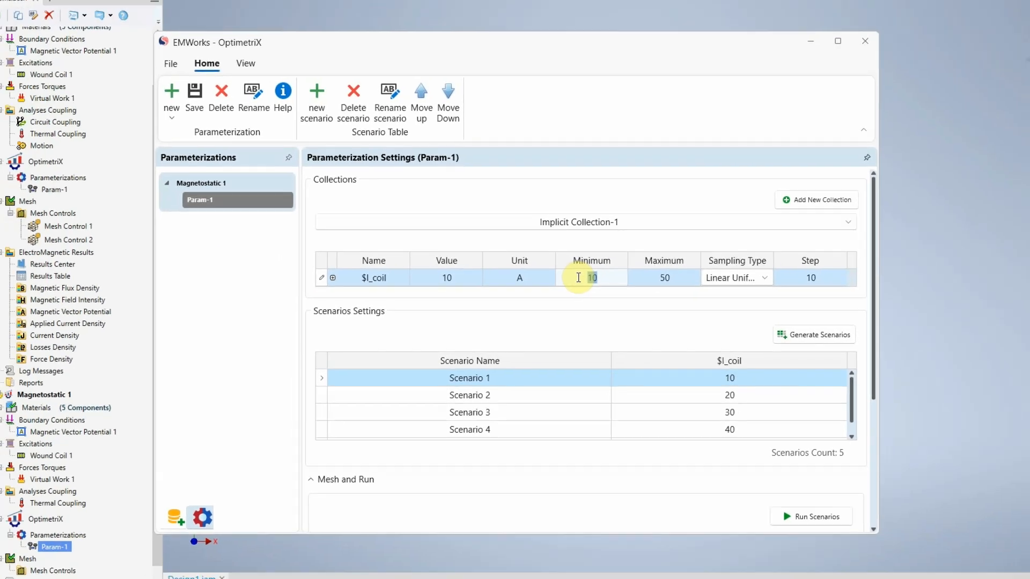
pyautogui.write('0')
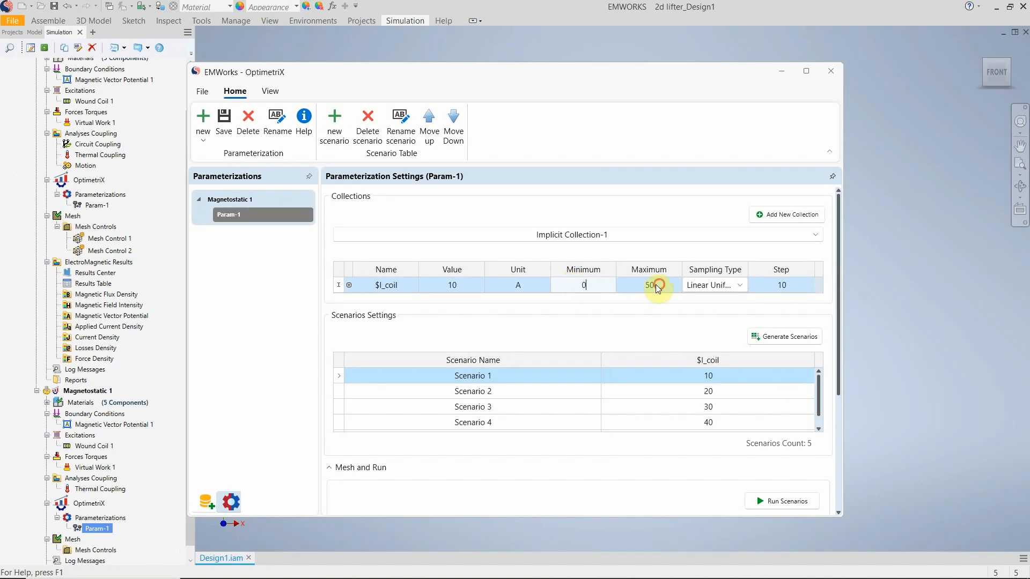
pyautogui.click(644, 285)
pyautogui.write('100')
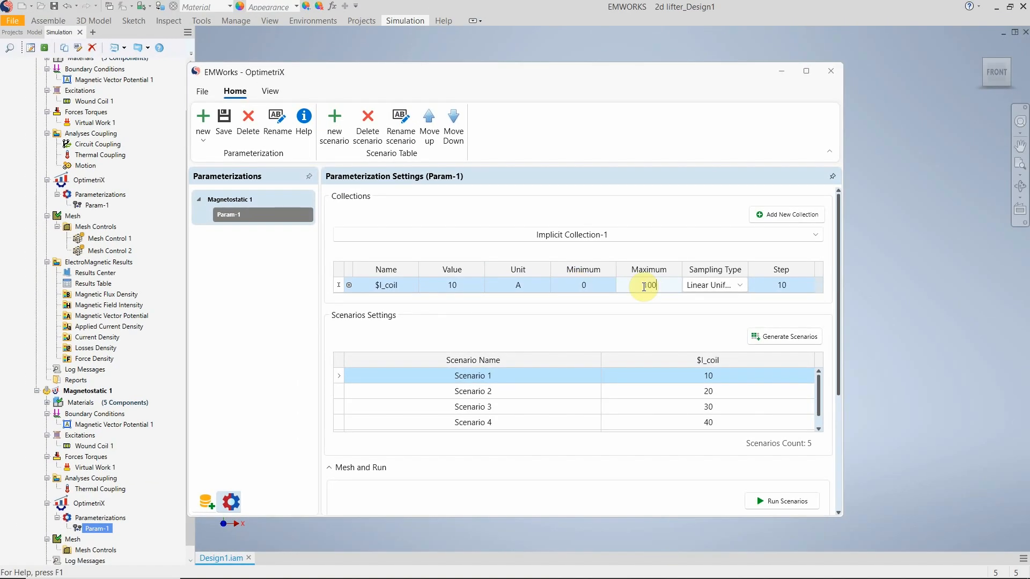
pyautogui.click(799, 337)
pyautogui.scroll(-1, 697, 386)
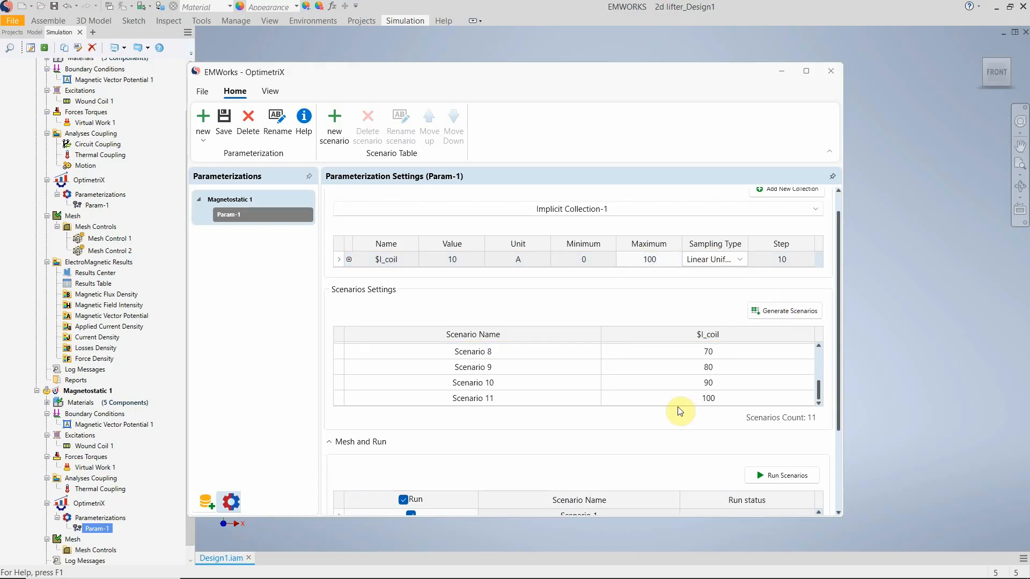
# Run all scenarios of Magnetostatic 1's Param-1 and close the OptimetriX window.
pyautogui.scroll(-1, 522, 402)
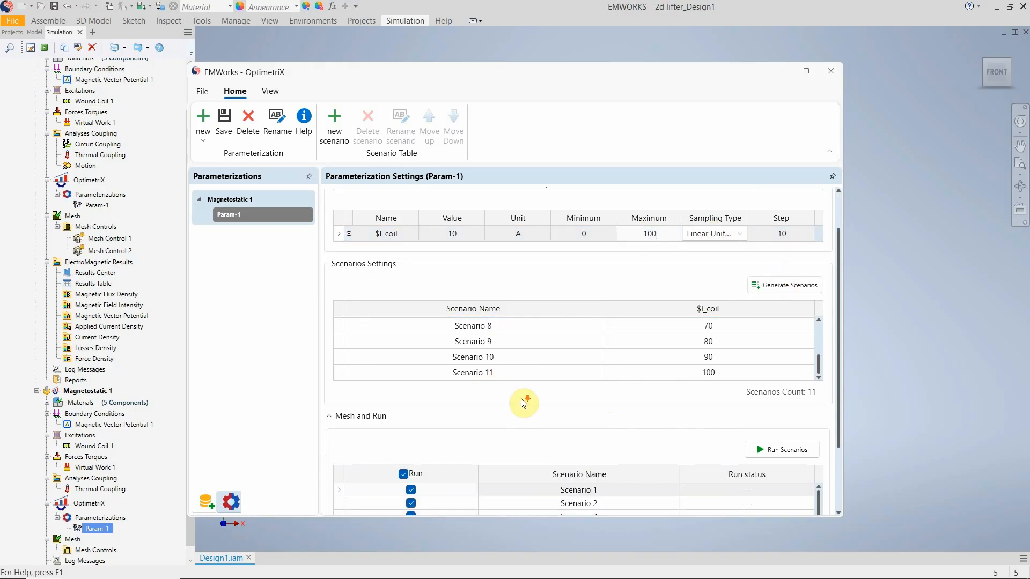
pyautogui.click(786, 452)
pyautogui.click(522, 331)
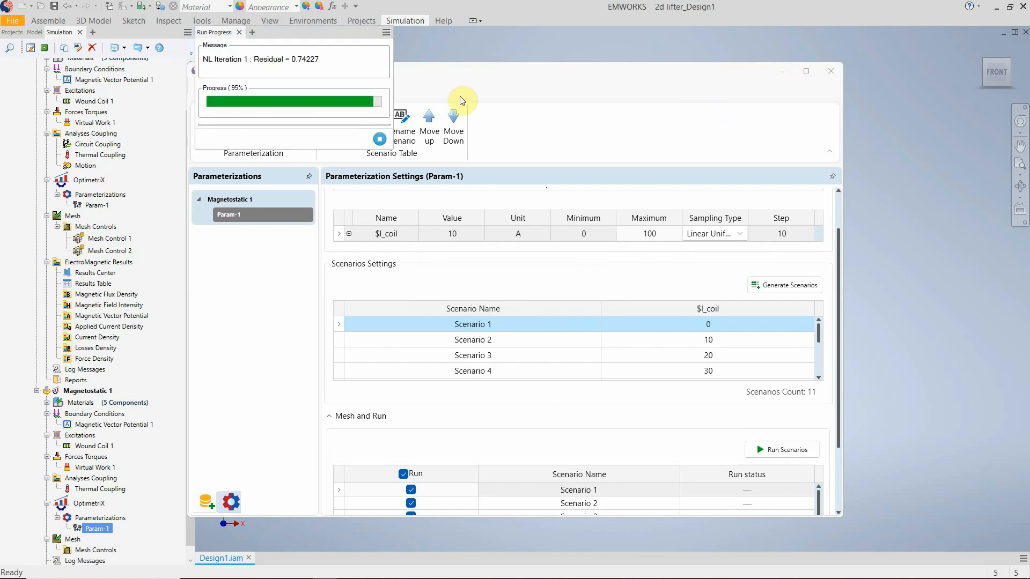
pyautogui.click(829, 75)
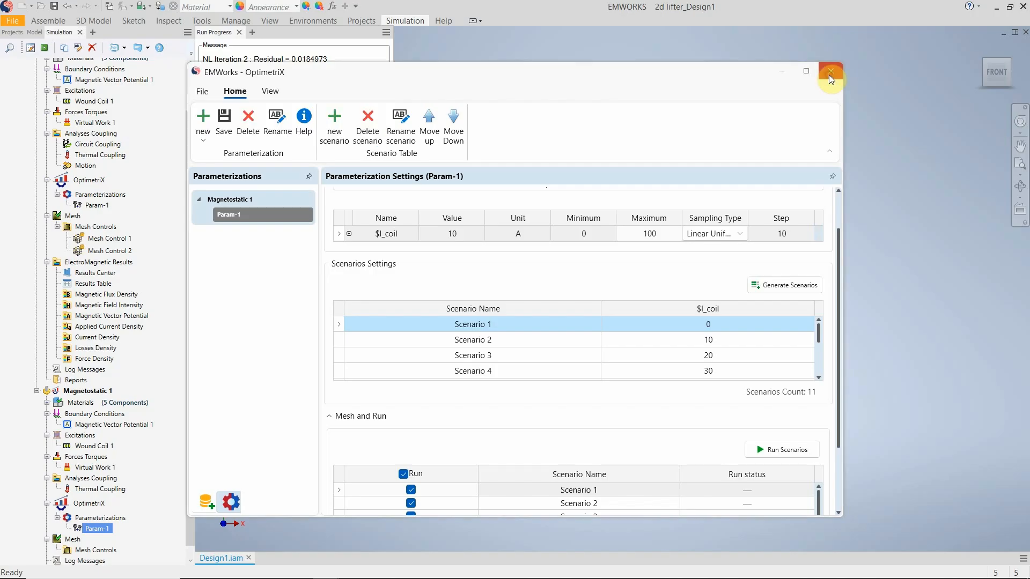
pyautogui.click(828, 75)
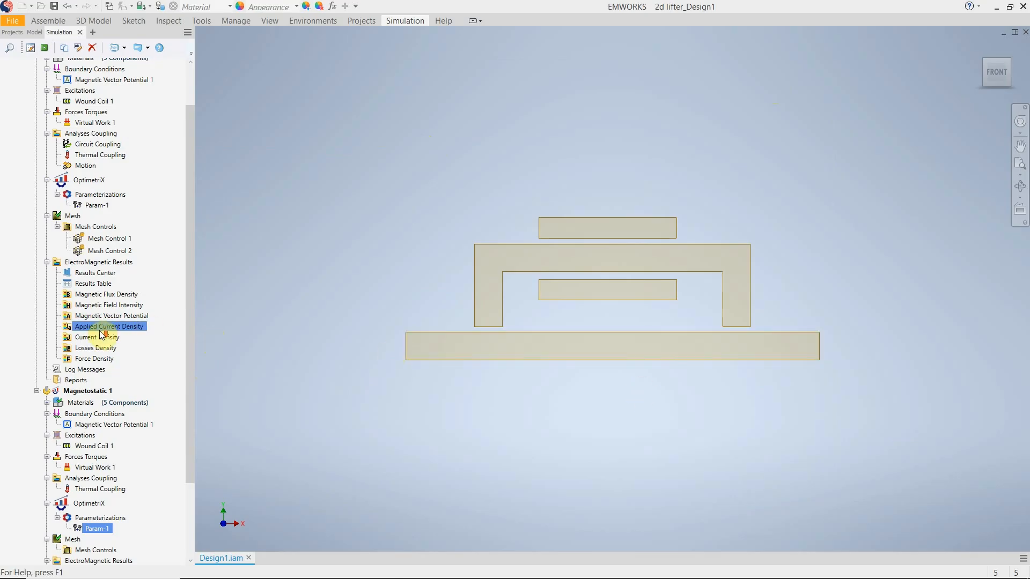
# Open the Results Center of Magnetostatic 1 and examine the Param_Force table.
pyautogui.scroll(-3, 137, 343)
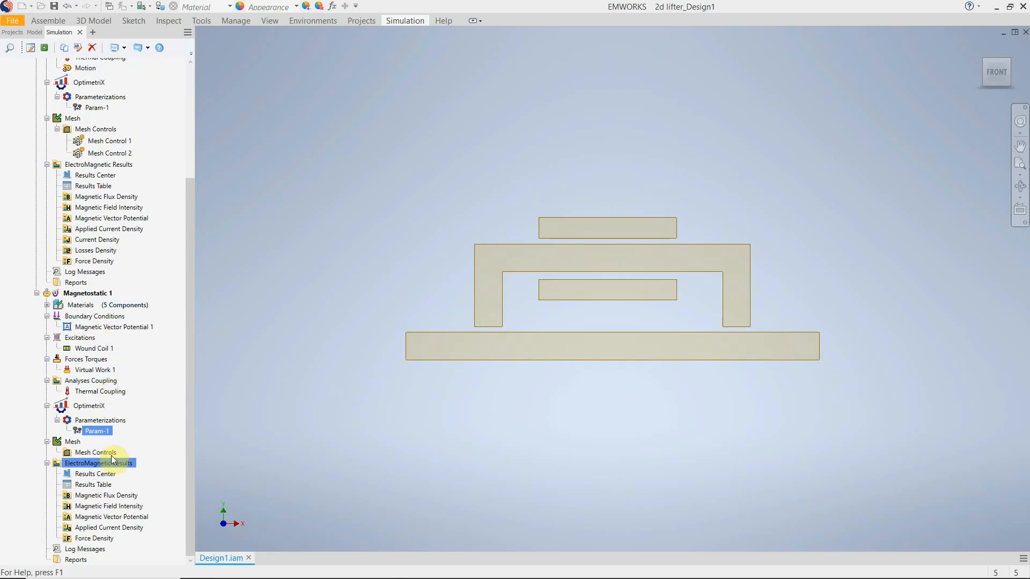
pyautogui.click(102, 483)
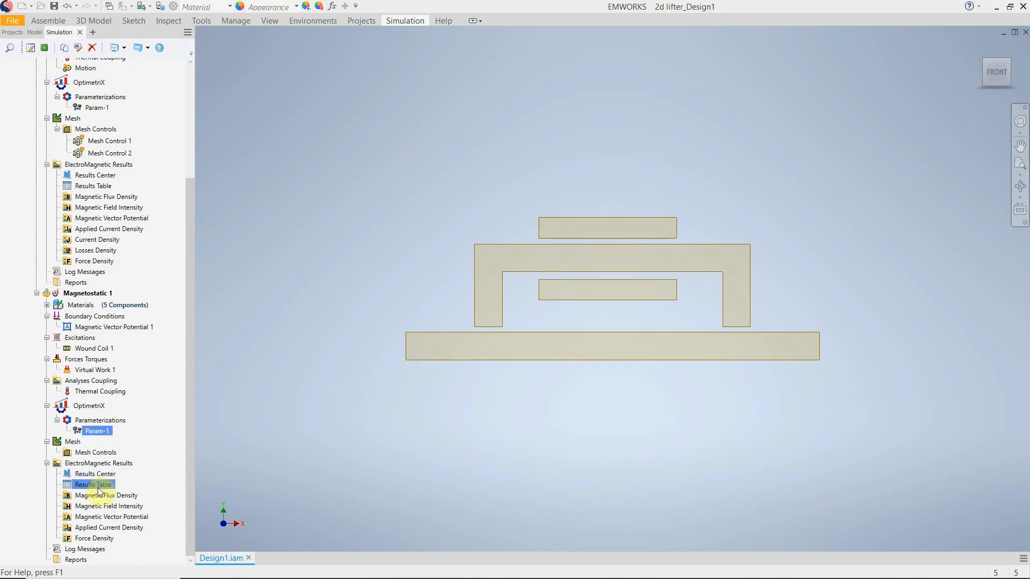
pyautogui.keyDown('ctrl'); pyautogui.click(83, 475); pyautogui.keyUp('ctrl')
pyautogui.rightClick(81, 481)
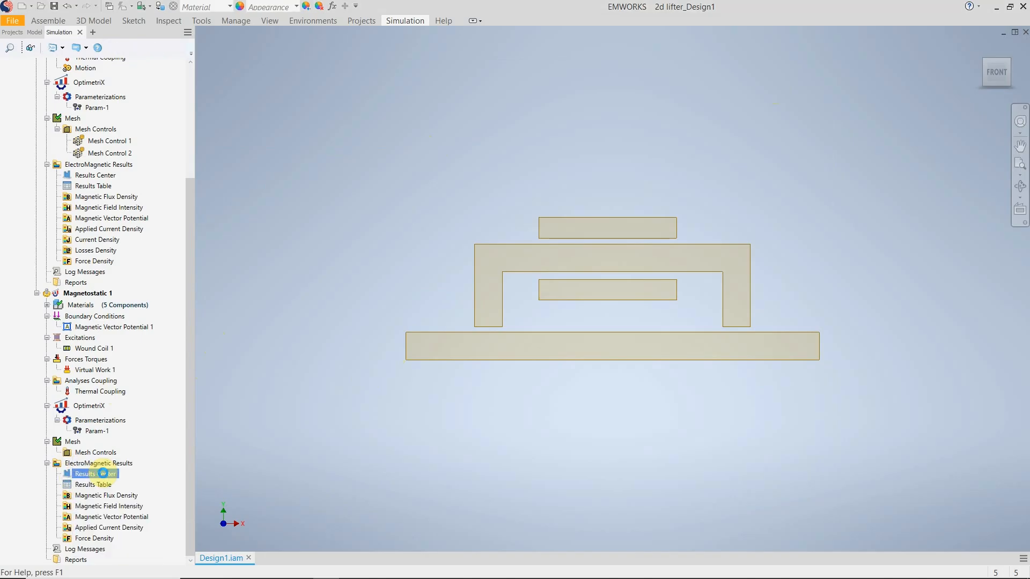
pyautogui.doubleClick(102, 473)
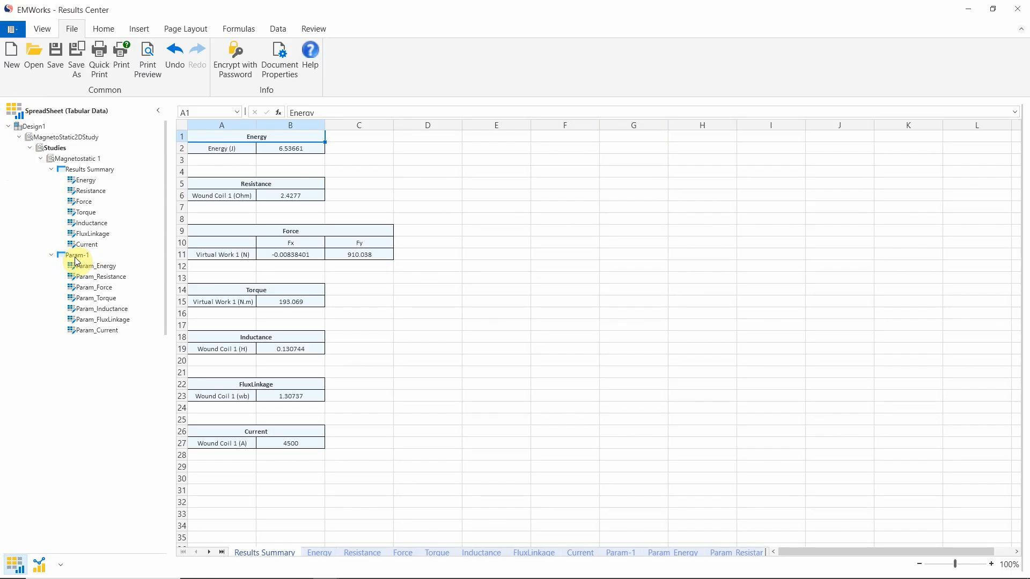
pyautogui.click(85, 293)
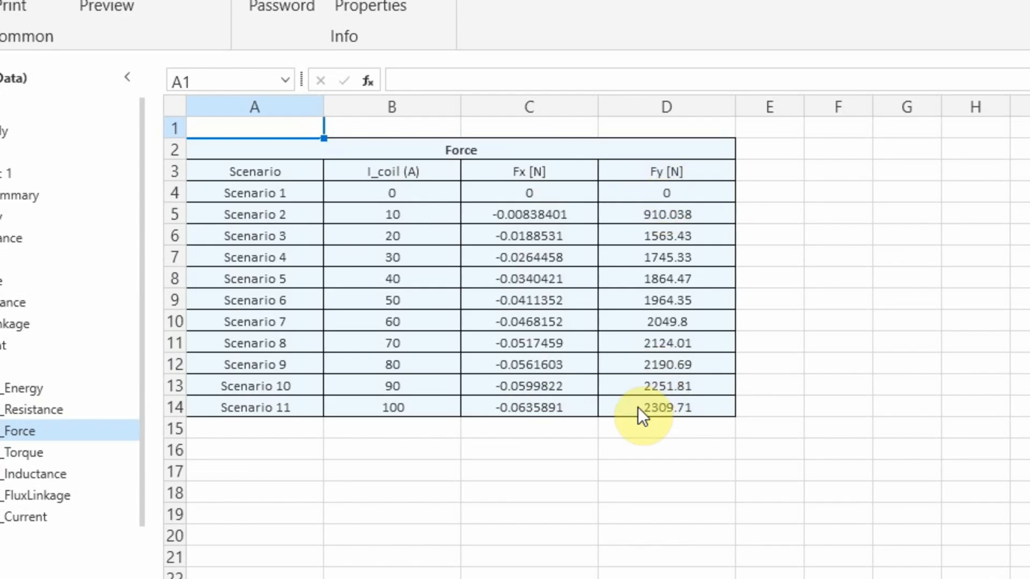
# Review Param-1's inductance and current result tables for all scenarios of the Magnetostatic study.
pyautogui.click(34, 474)
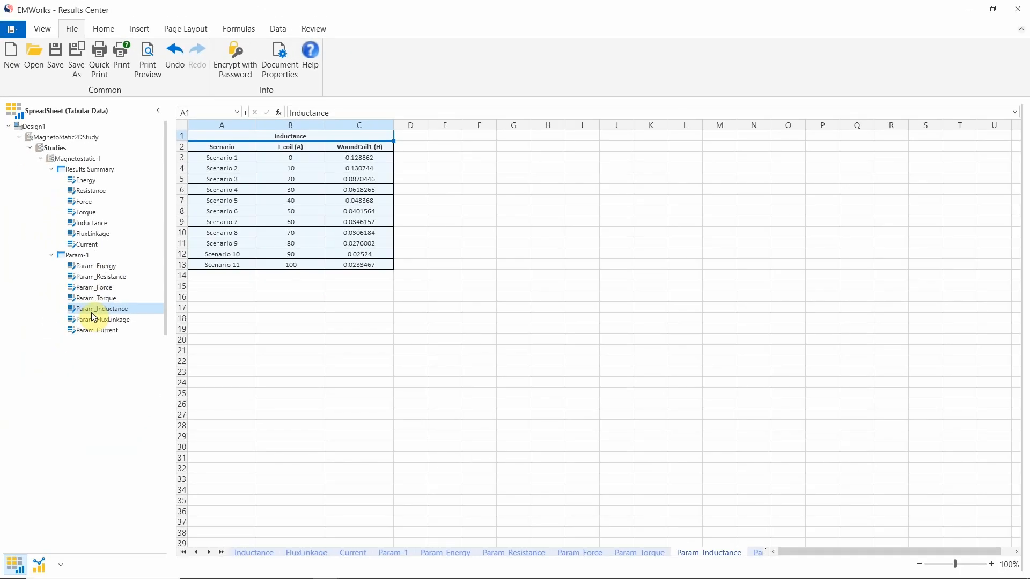
pyautogui.click(112, 331)
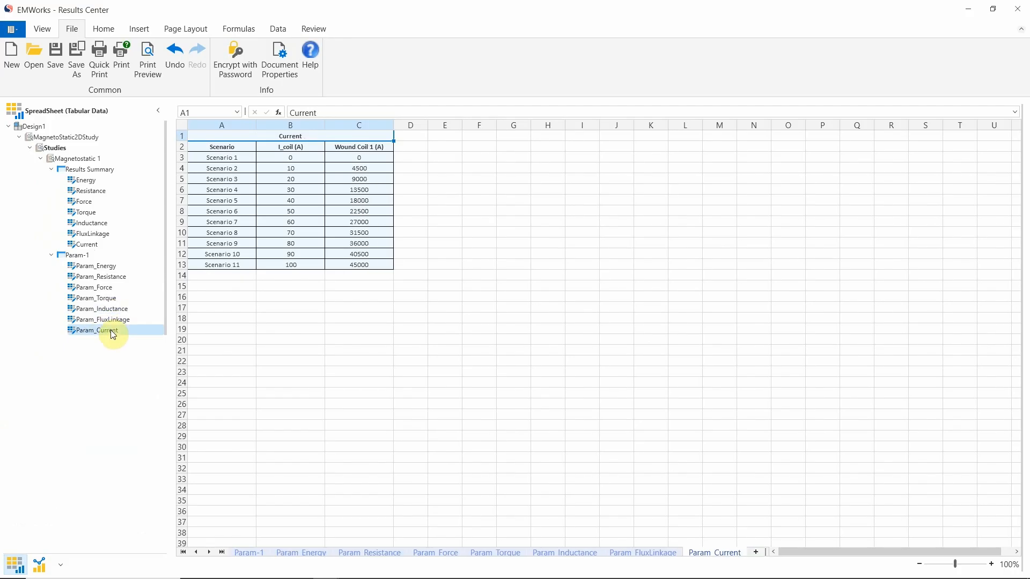
pyautogui.click(89, 311)
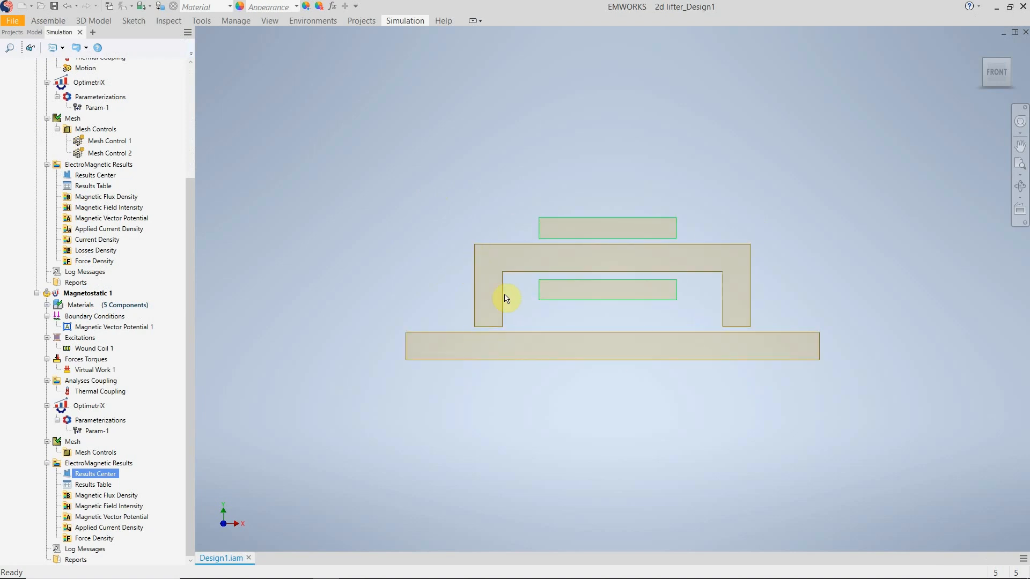
# Create a 2D fringe plot of Magnetostatic 1's magnetic flux density without clipping, and enlarge the plot window.
pyautogui.rightClick(102, 494)
pyautogui.moveTo(161, 352)
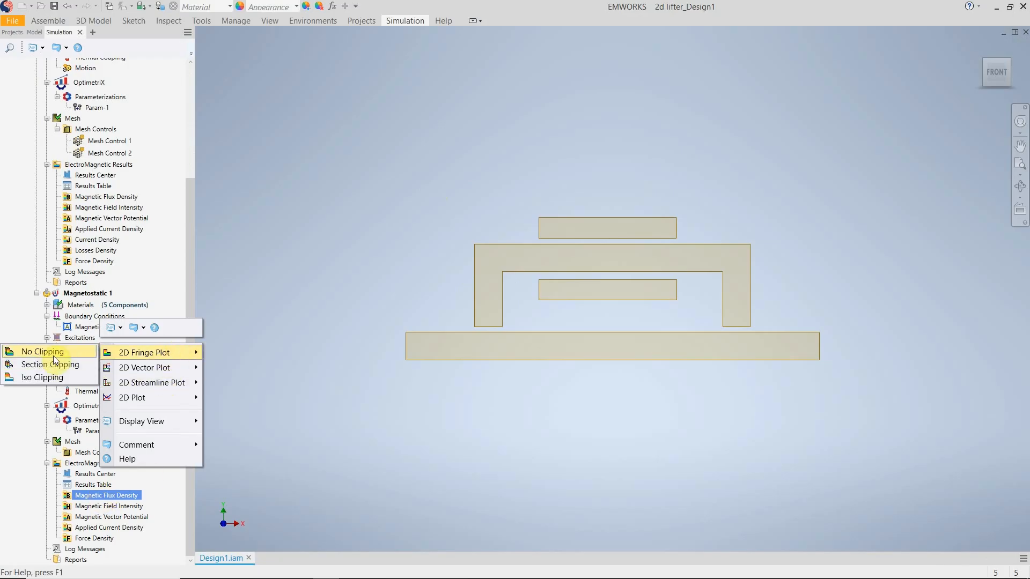
pyautogui.click(53, 355)
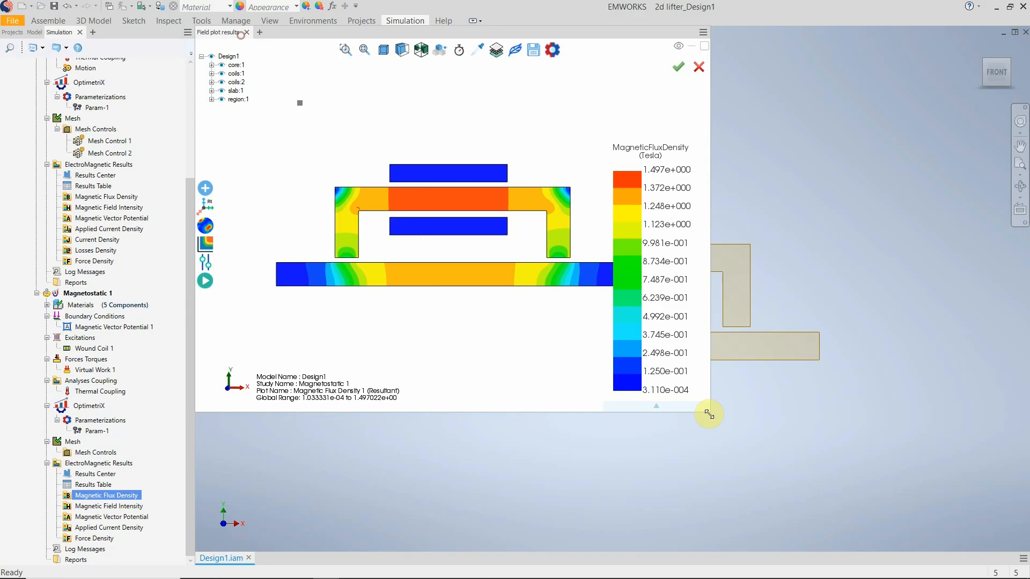
pyautogui.moveTo(709, 415); pyautogui.dragTo(961, 530)
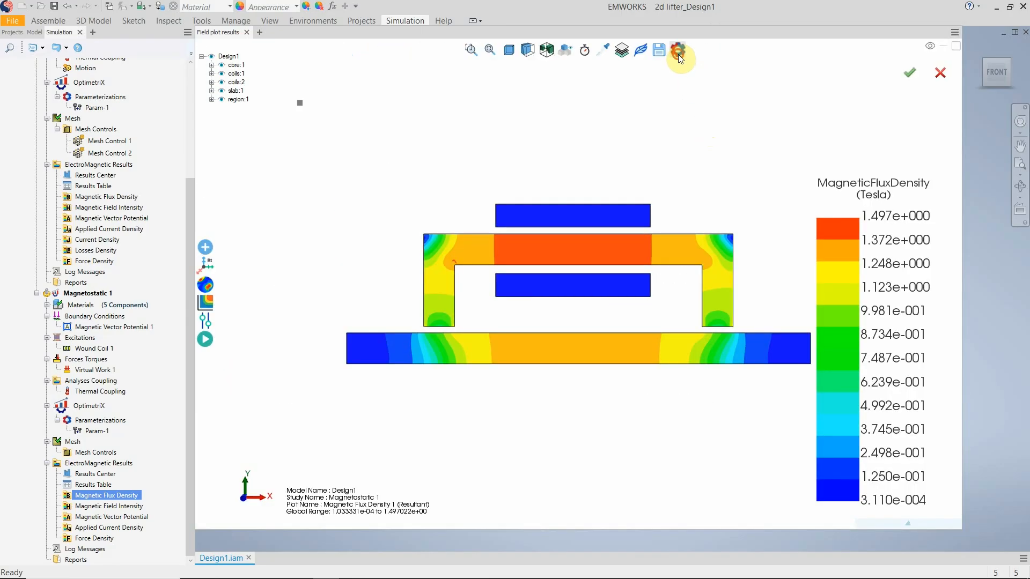
# Show the magnetic flux density plot for Scenario 1 of the Param-1 parameterization.
pyautogui.click(679, 51)
pyautogui.click(474, 71)
pyautogui.click(479, 86)
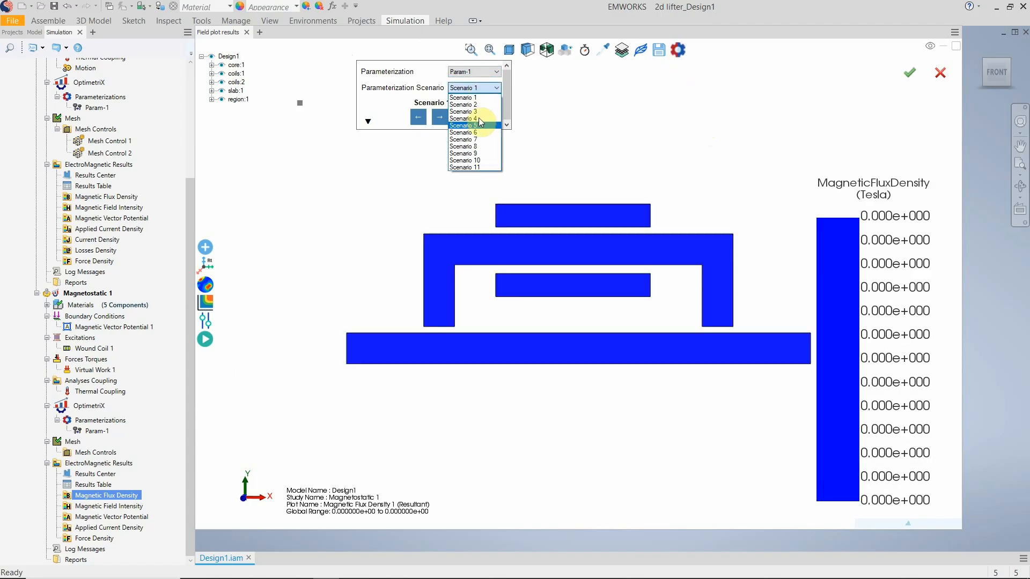
pyautogui.click(464, 97)
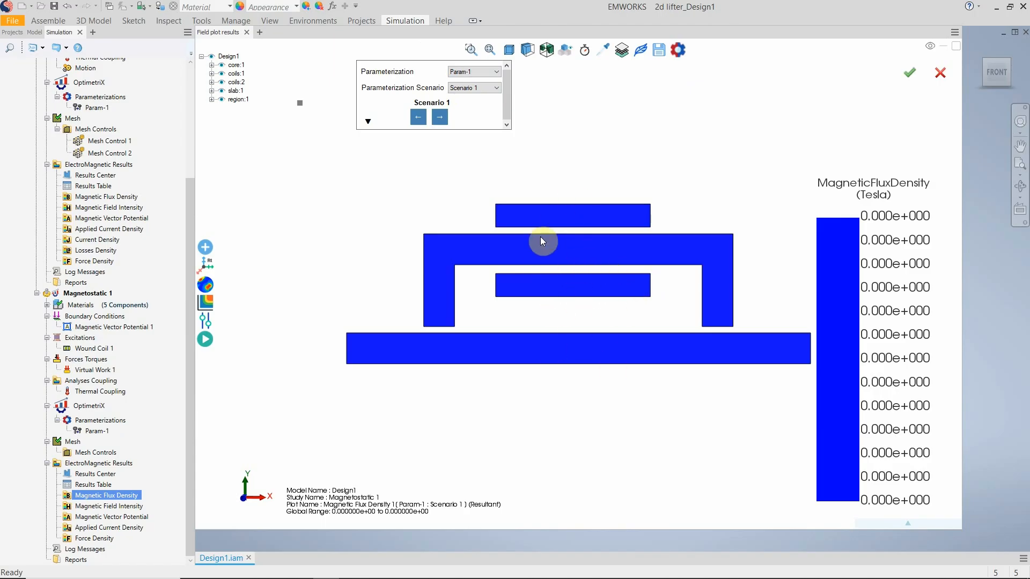
# Compare the magnetic flux density plots of Param-1 for Scenarios 2, 3, 7 and 11.
pyautogui.click(487, 89)
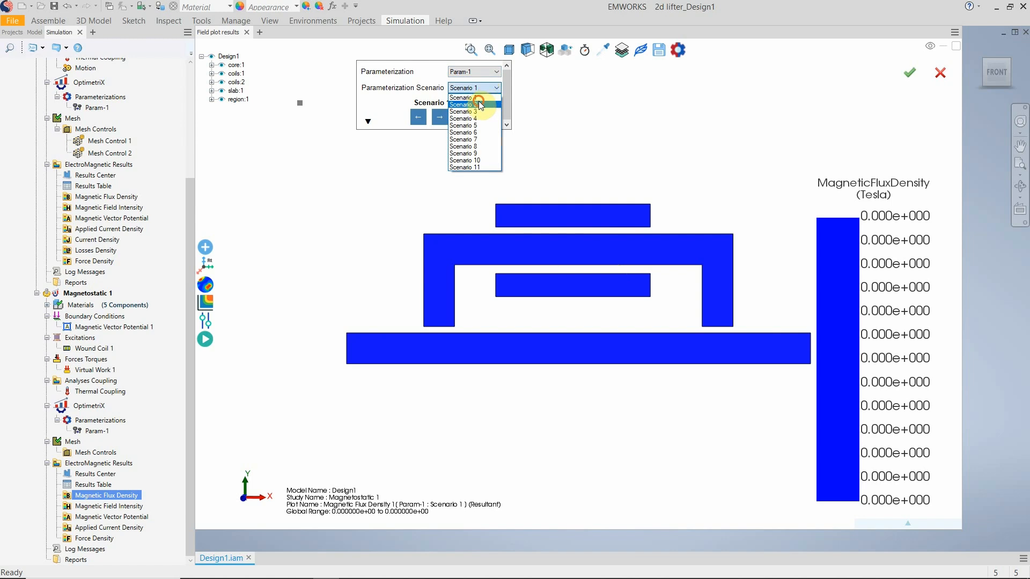
pyautogui.click(483, 100)
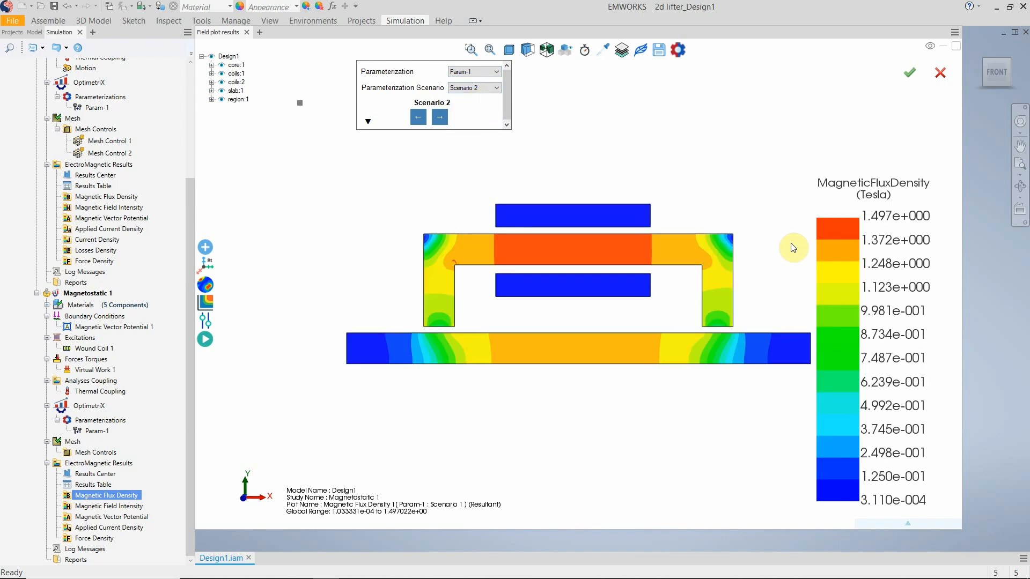
pyautogui.click(484, 88)
pyautogui.click(481, 112)
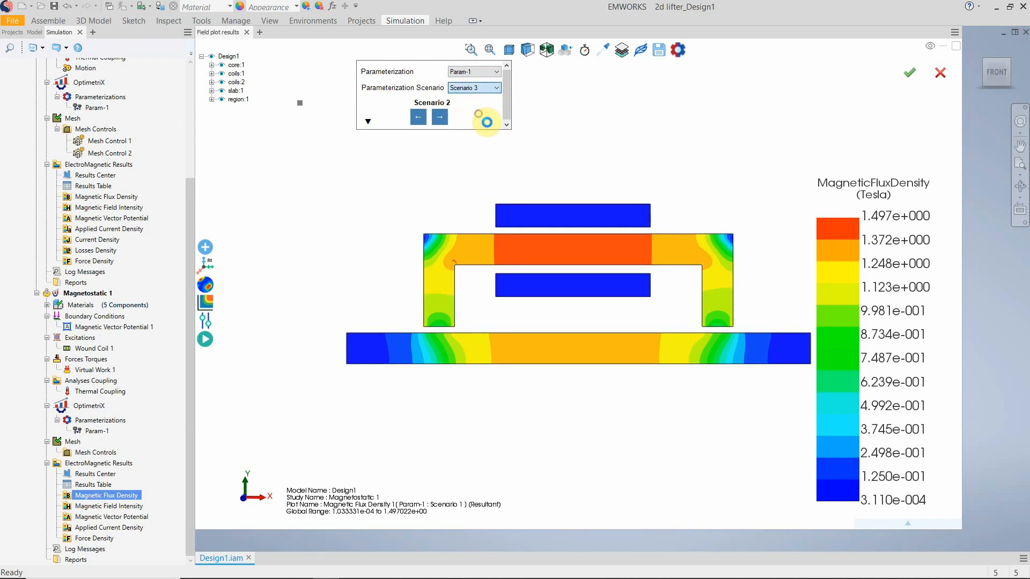
pyautogui.scroll(-4, 474, 89)
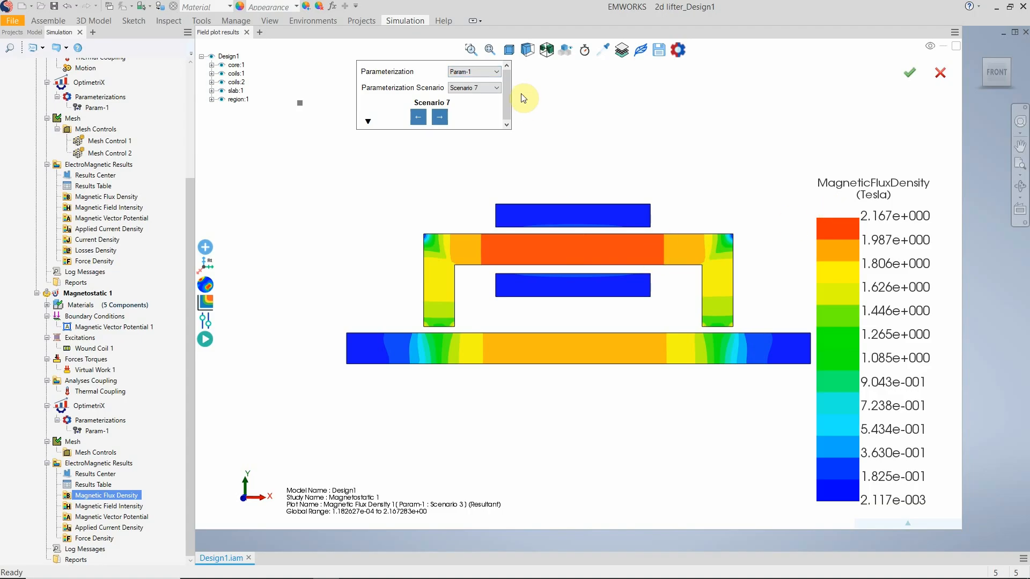
pyautogui.click(491, 87)
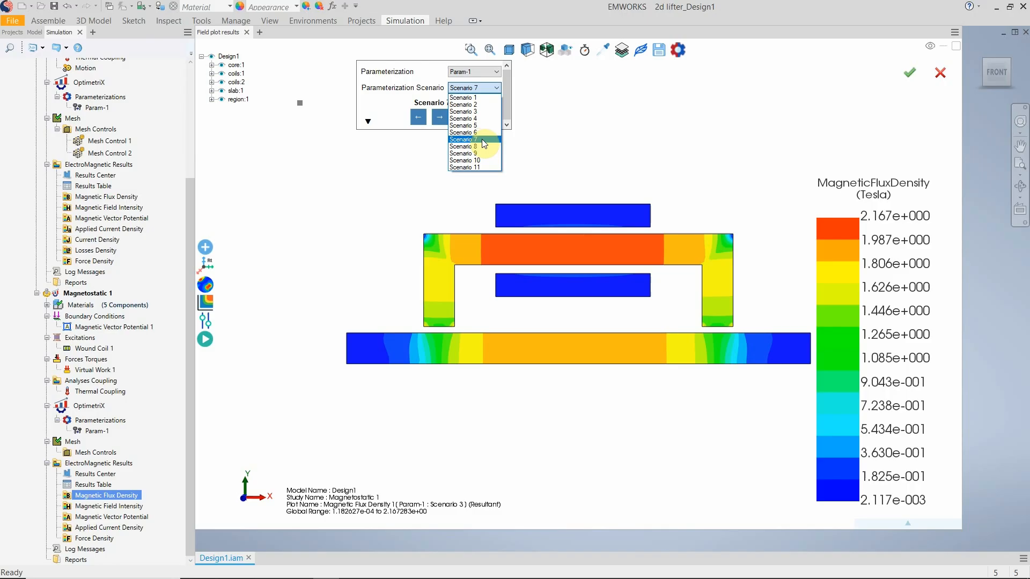
pyautogui.click(485, 167)
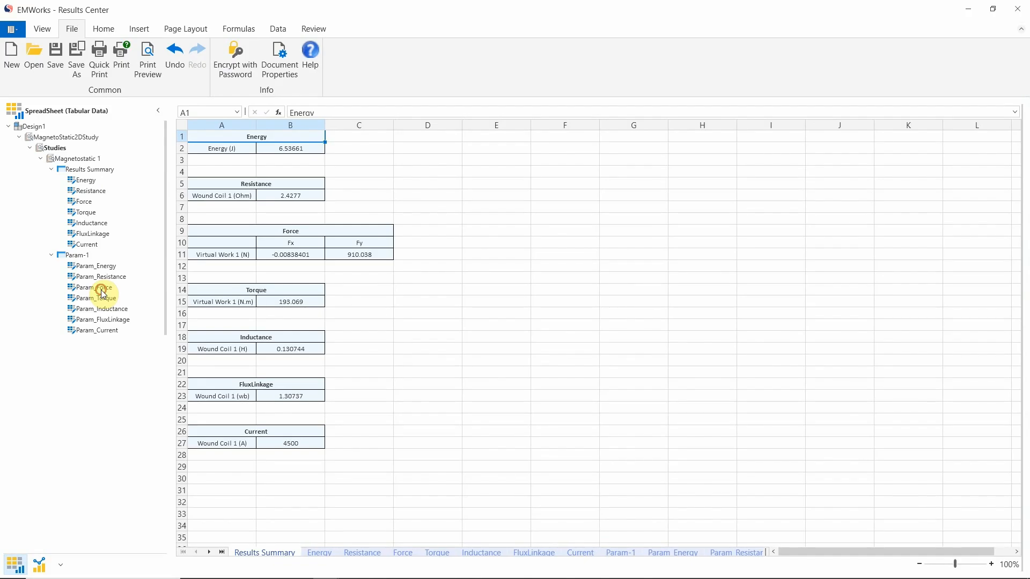
# Review the Param_Force and Param_Inductance tables in the Magnetostatic study's Results Center.
pyautogui.click(102, 289)
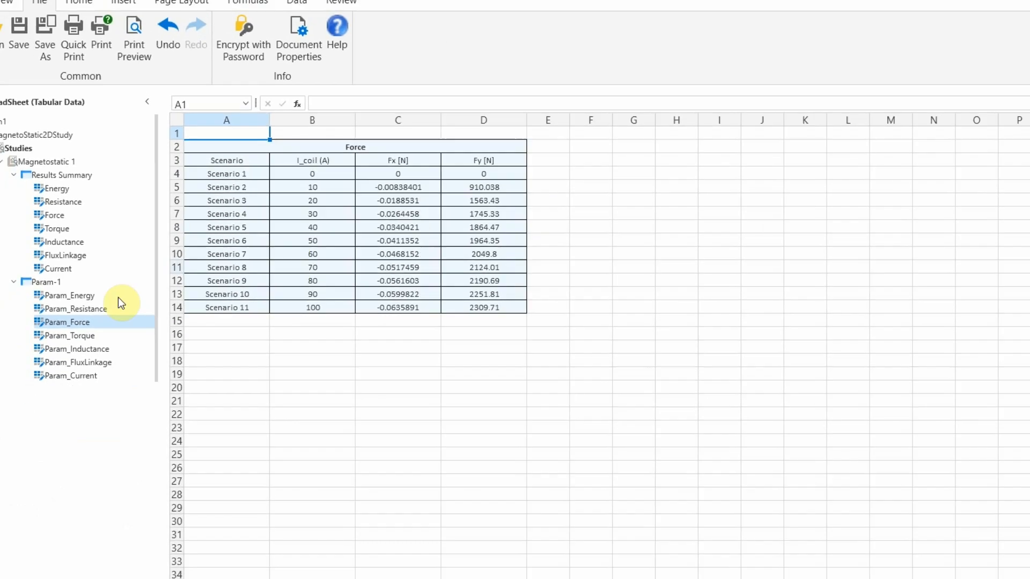
pyautogui.click(103, 309)
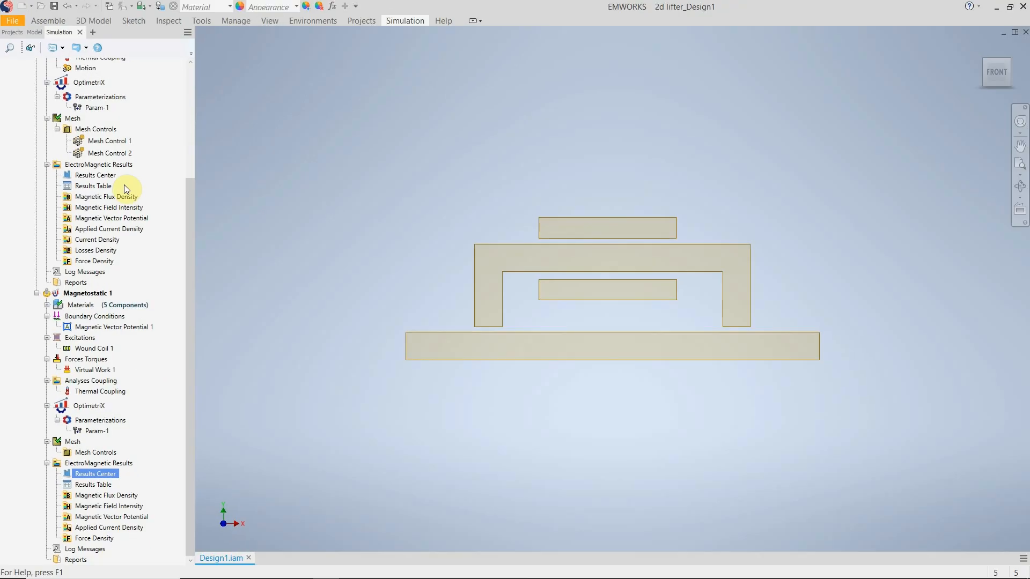
pyautogui.scroll(2, 128, 239)
pyautogui.click(97, 149)
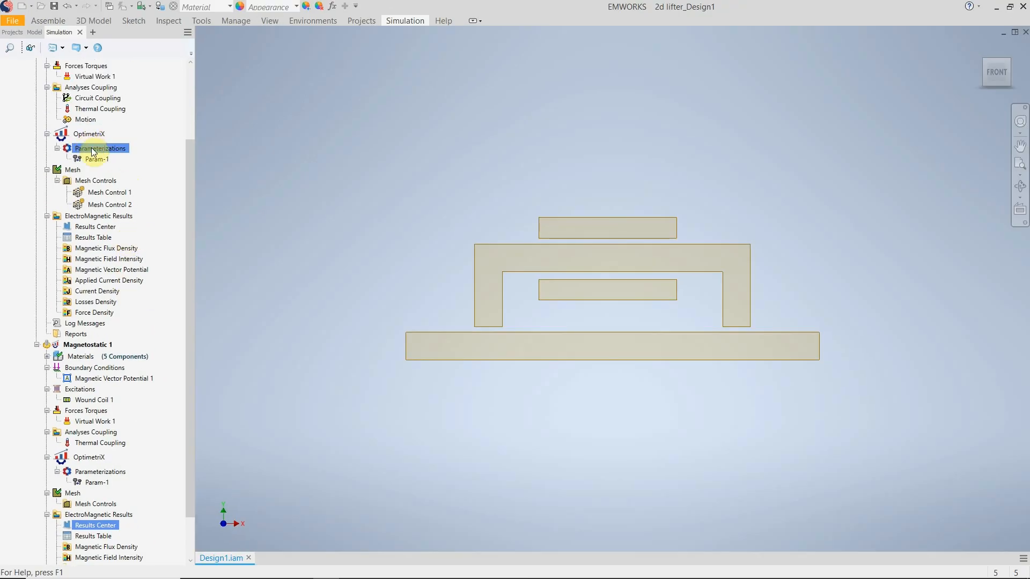
pyautogui.scroll(1, 92, 177)
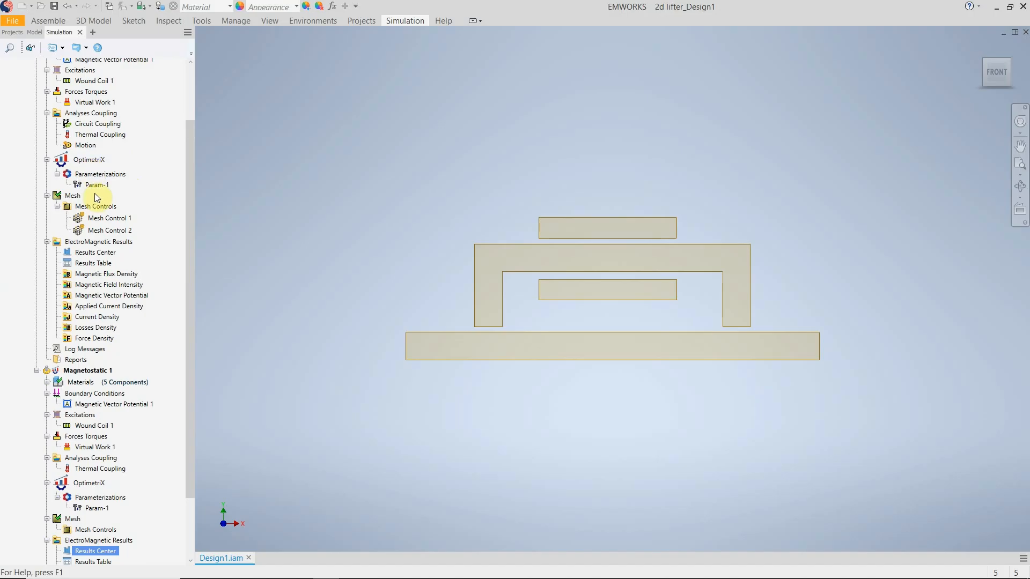
pyautogui.click(89, 184)
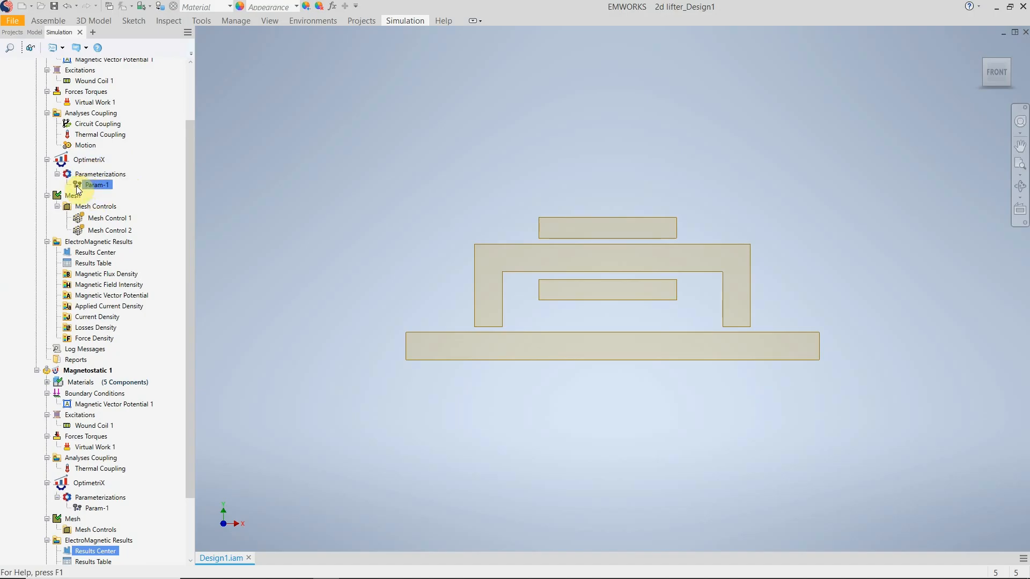
pyautogui.scroll(5, 86, 192)
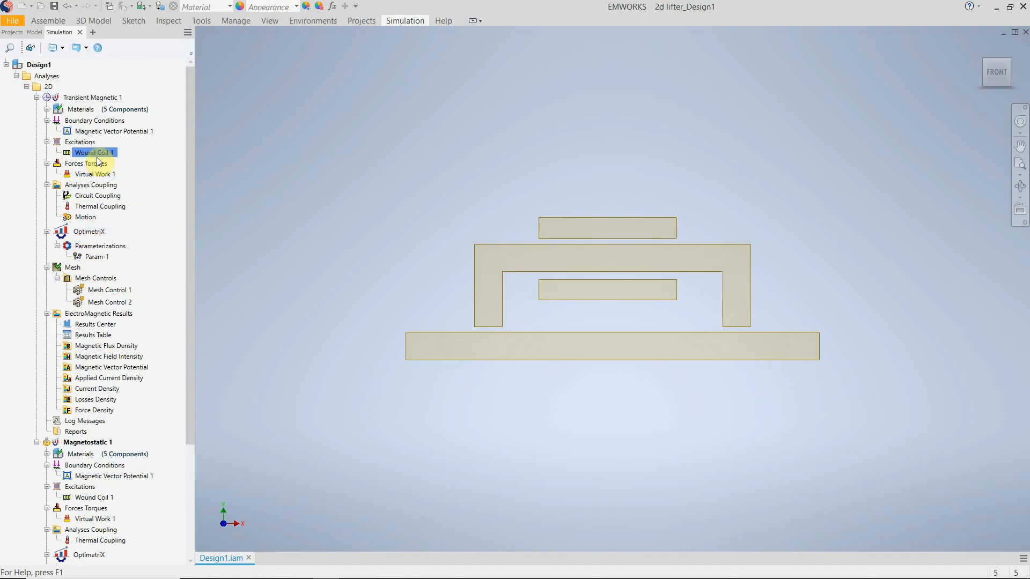
# Open the Variables Center of the 2d lifter project and display its Project Variables.
pyautogui.click(12, 32)
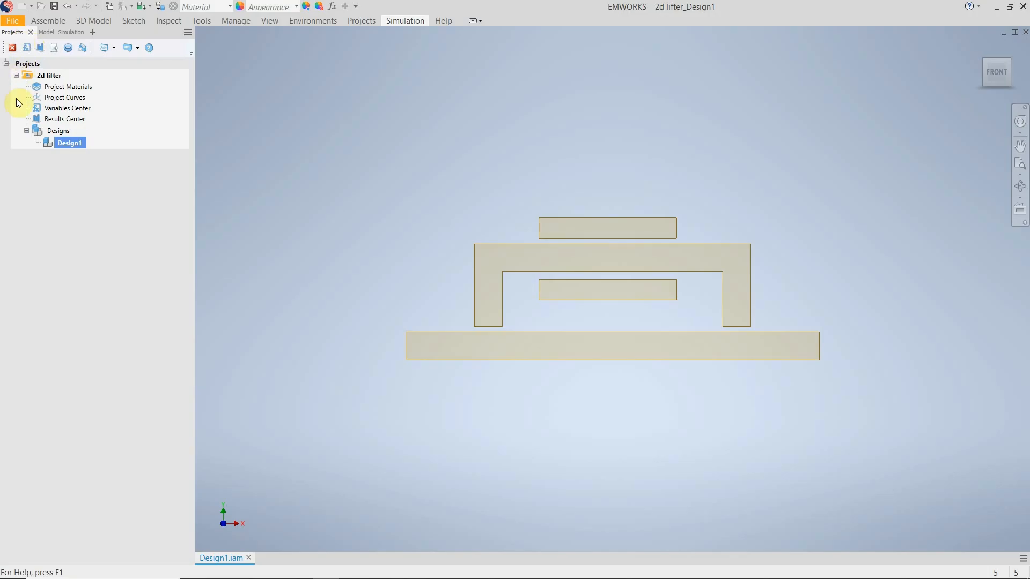
pyautogui.rightClick(66, 112)
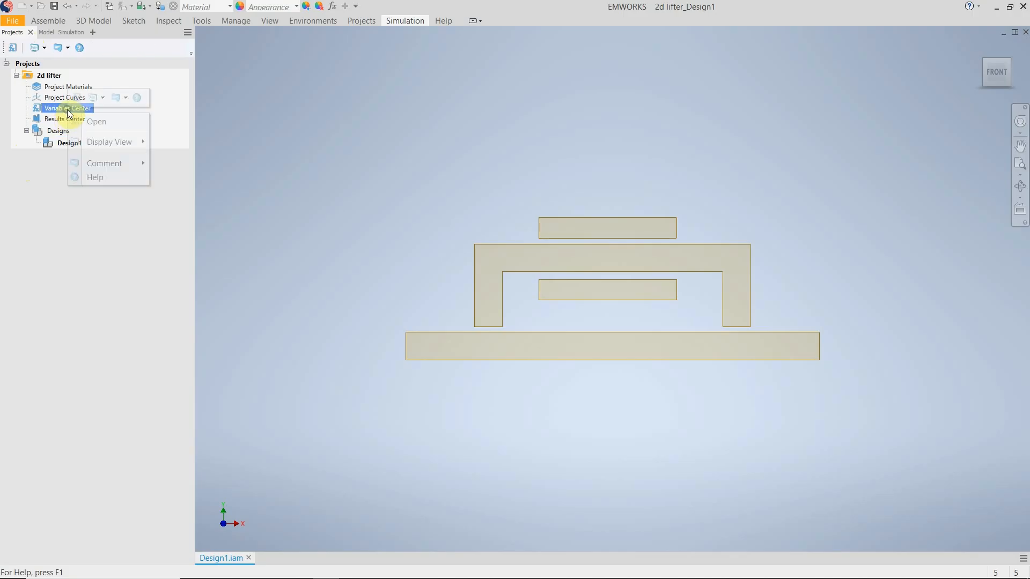
pyautogui.click(8, 92)
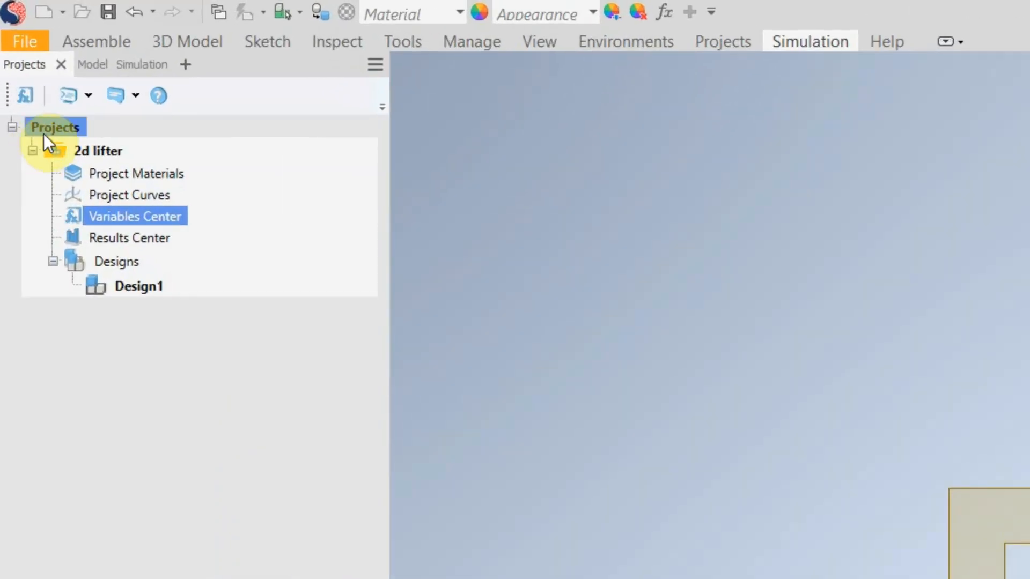
pyautogui.rightClick(95, 217)
pyautogui.click(125, 227)
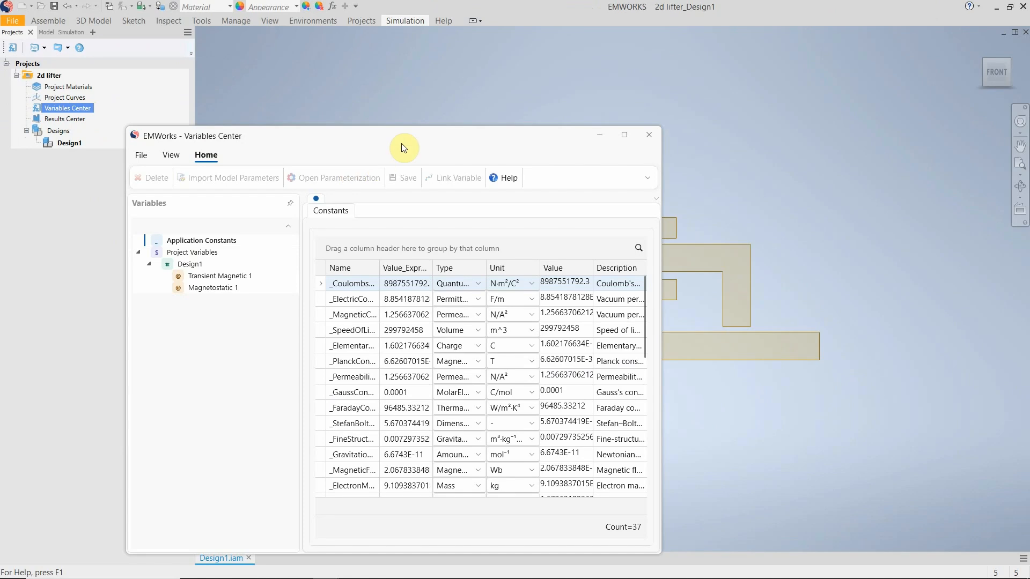
pyautogui.moveTo(404, 146); pyautogui.dragTo(552, 96)
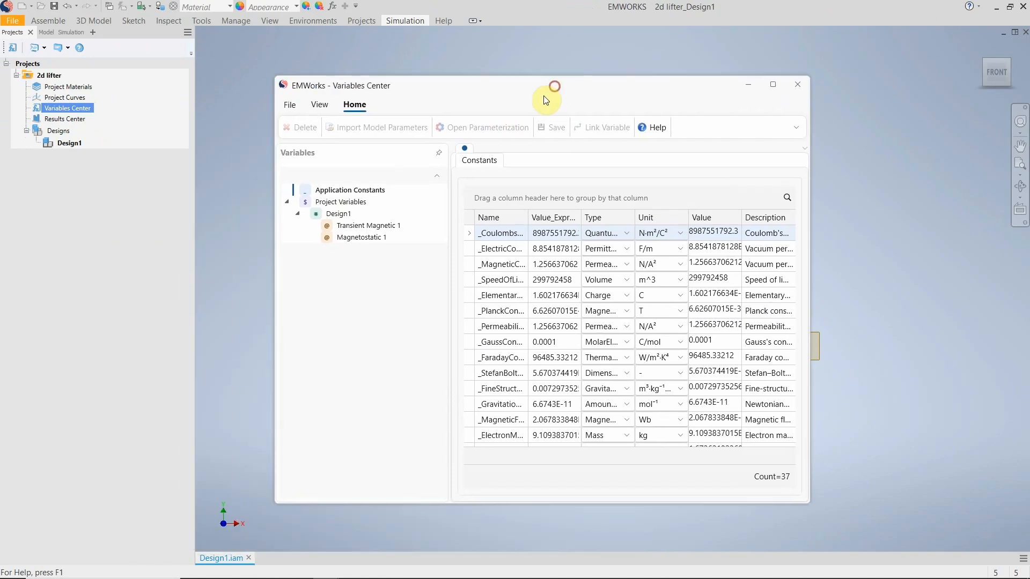
pyautogui.click(336, 204)
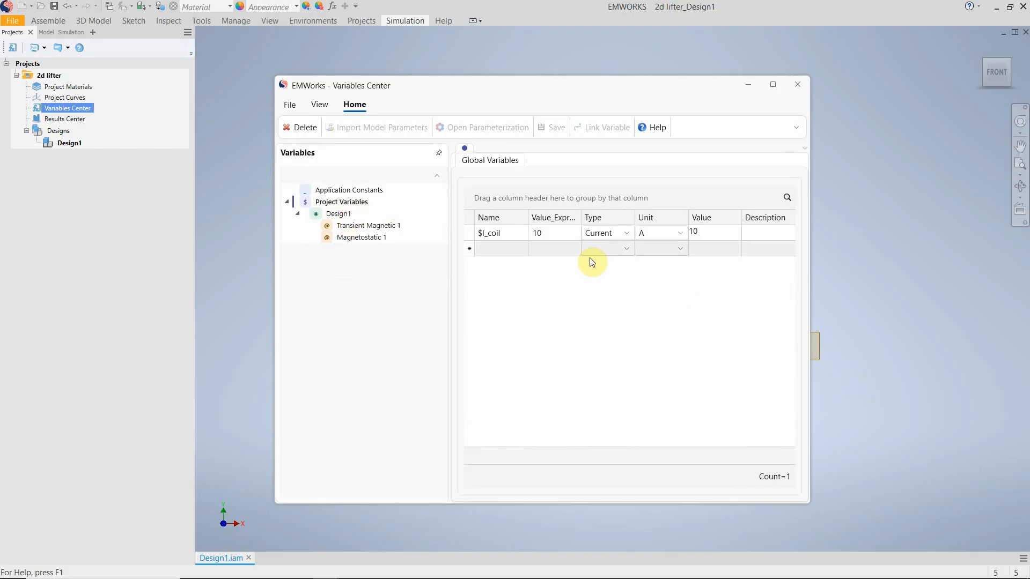
# Add a global variable air_gap with value 5, type Length and unit mm, and close the Variables Center.
pyautogui.click(487, 249)
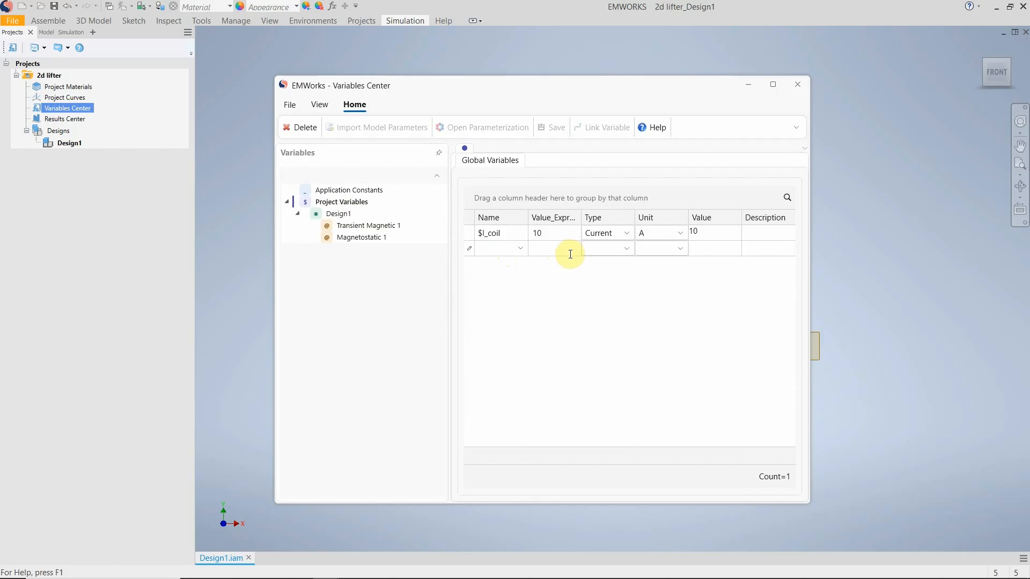
pyautogui.write('air_gap')
pyautogui.press('Tab')
pyautogui.write('5')
pyautogui.click(626, 249)
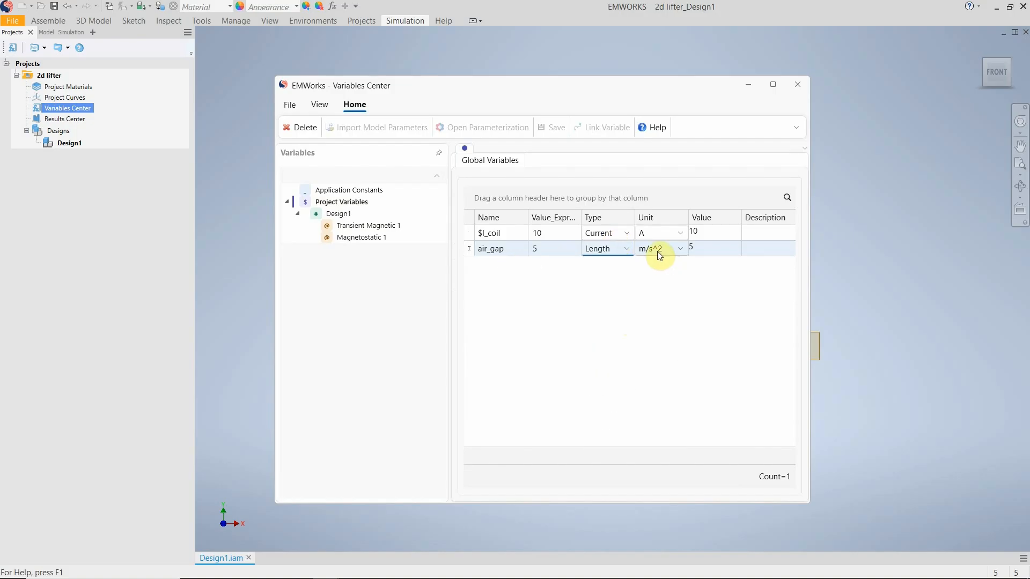
pyautogui.click(679, 249)
pyautogui.click(665, 300)
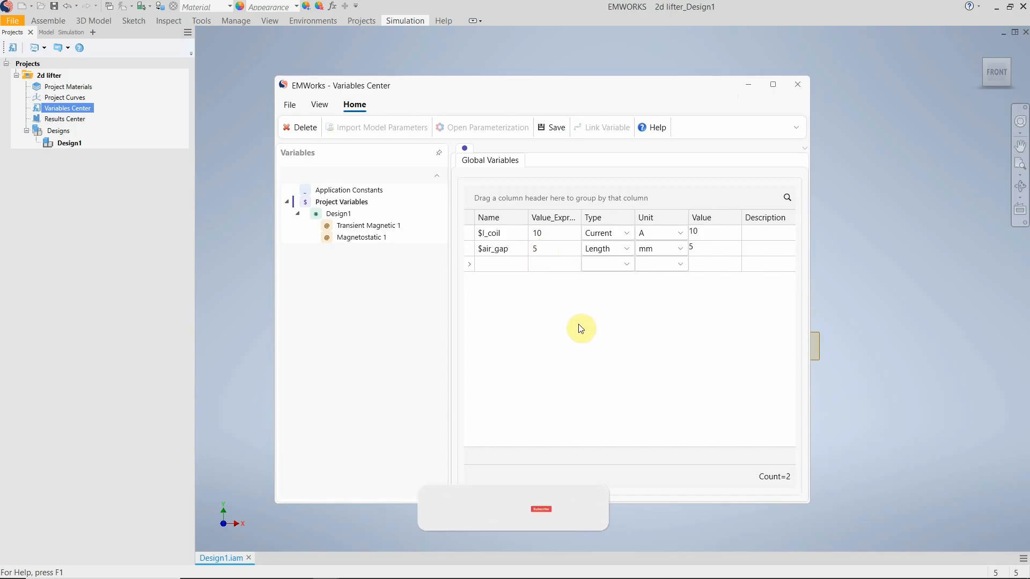
pyautogui.click(803, 99)
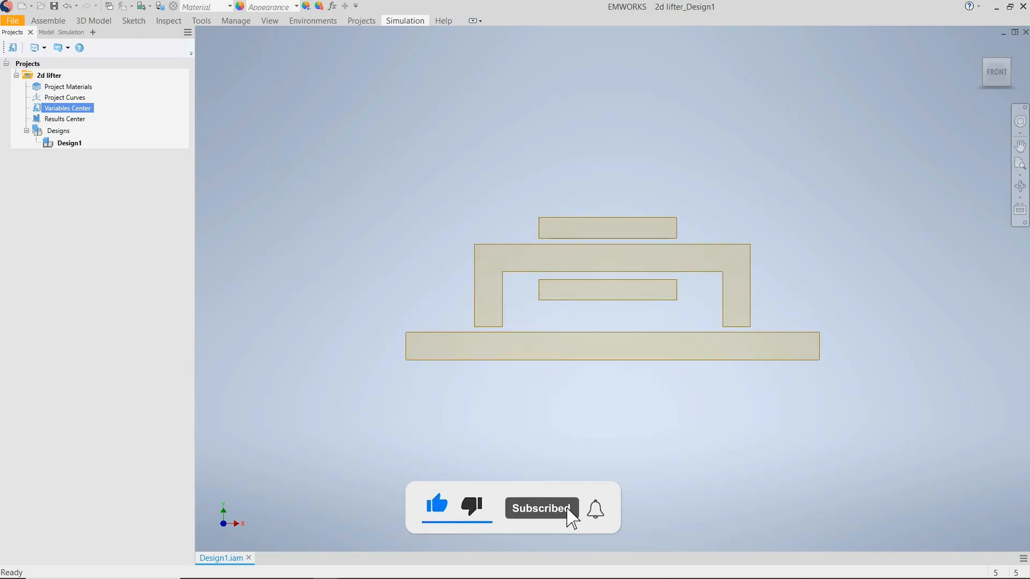
pyautogui.click(566, 280)
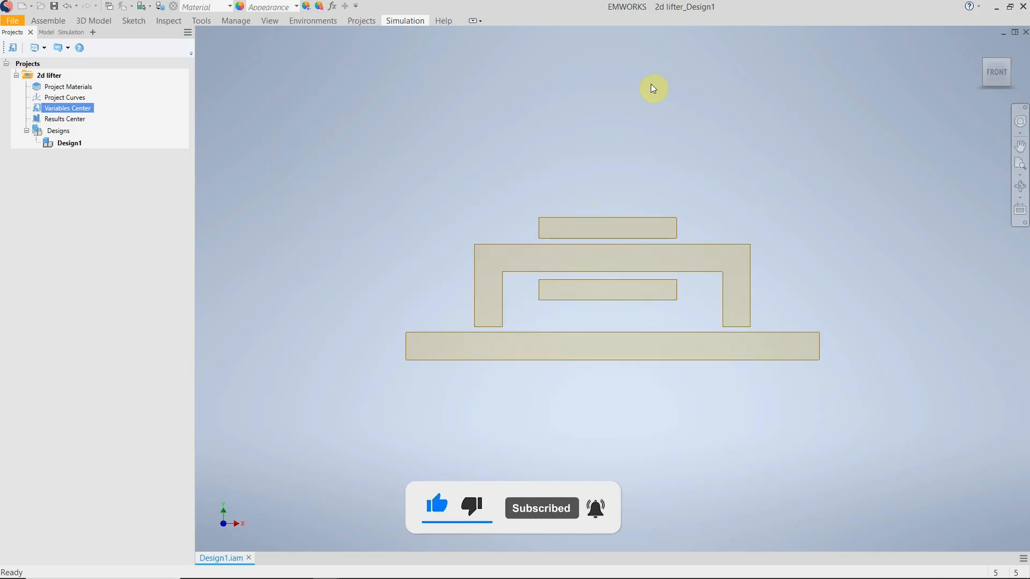